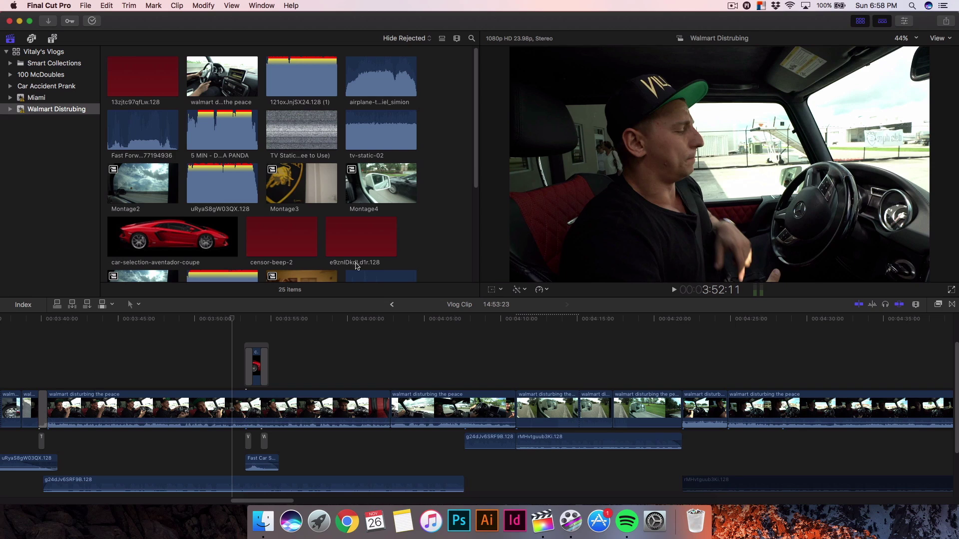
click(213, 319)
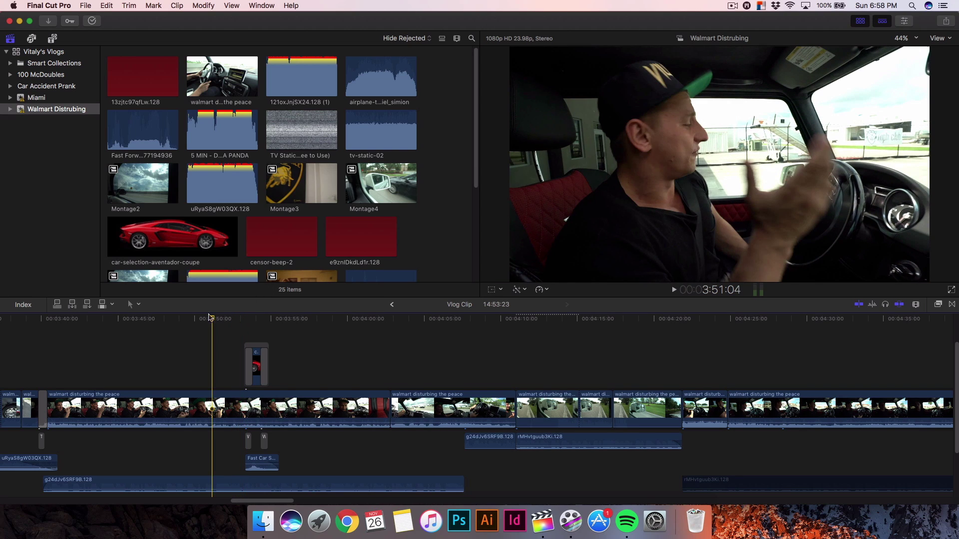
scroll(243, 341, left, 3)
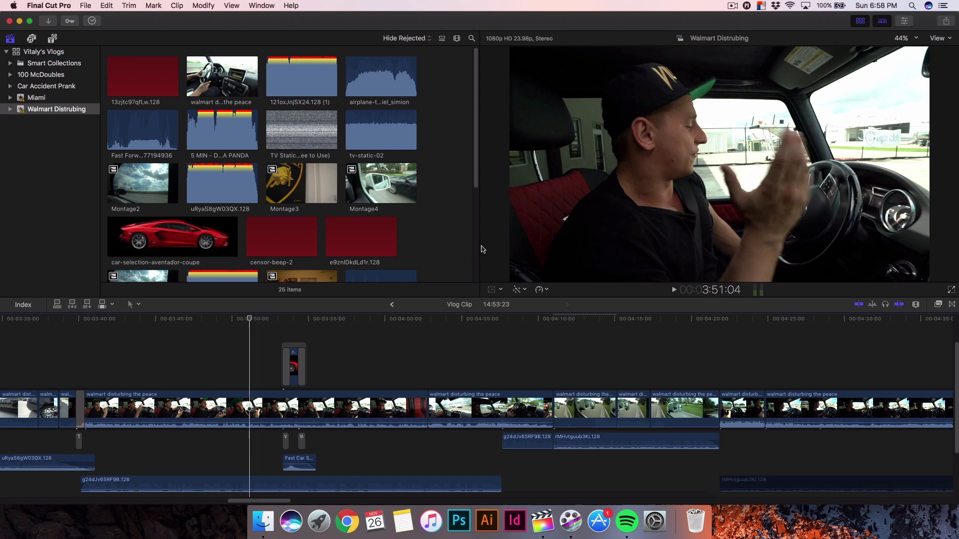
scroll(471, 178, down, 2)
scroll(471, 177, up, 2)
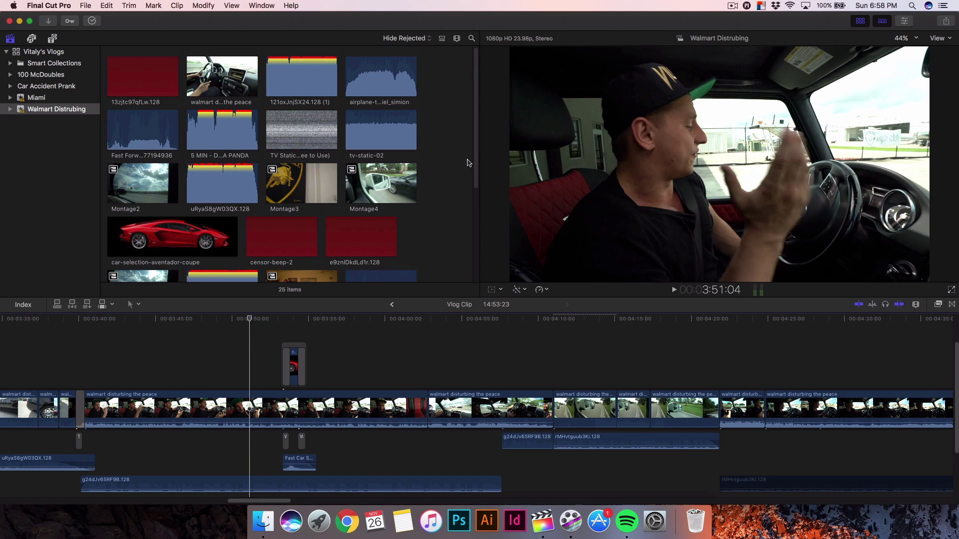
scroll(474, 150, down, 3)
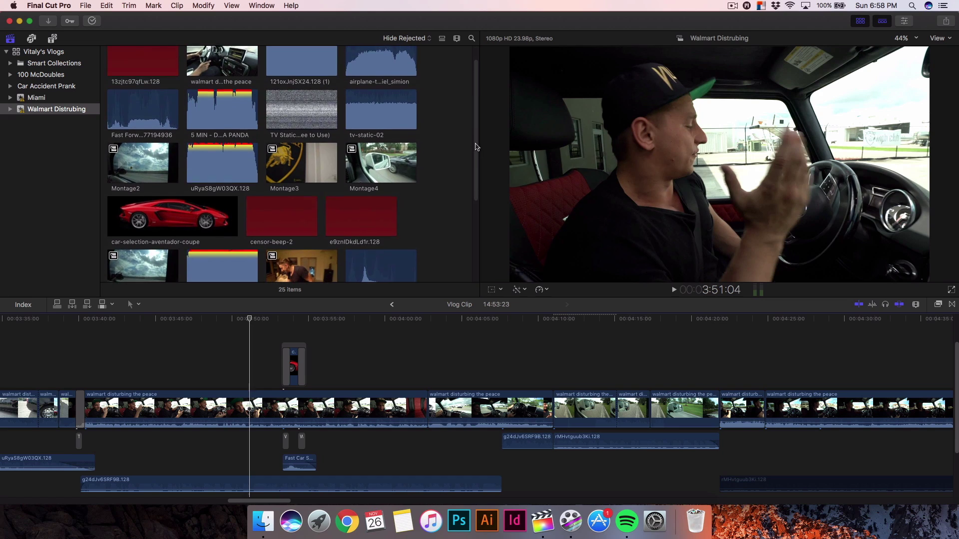
scroll(471, 175, up, 3)
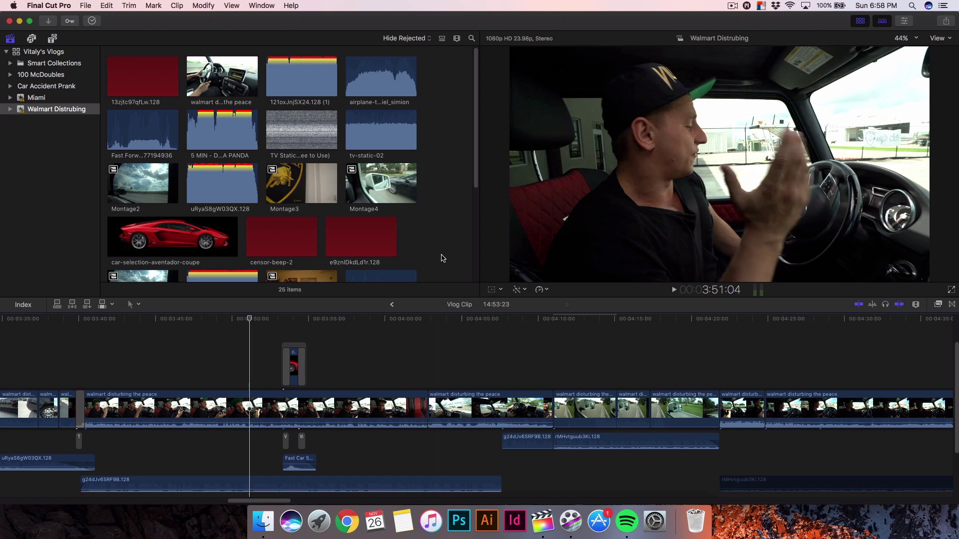
key(super+minus)
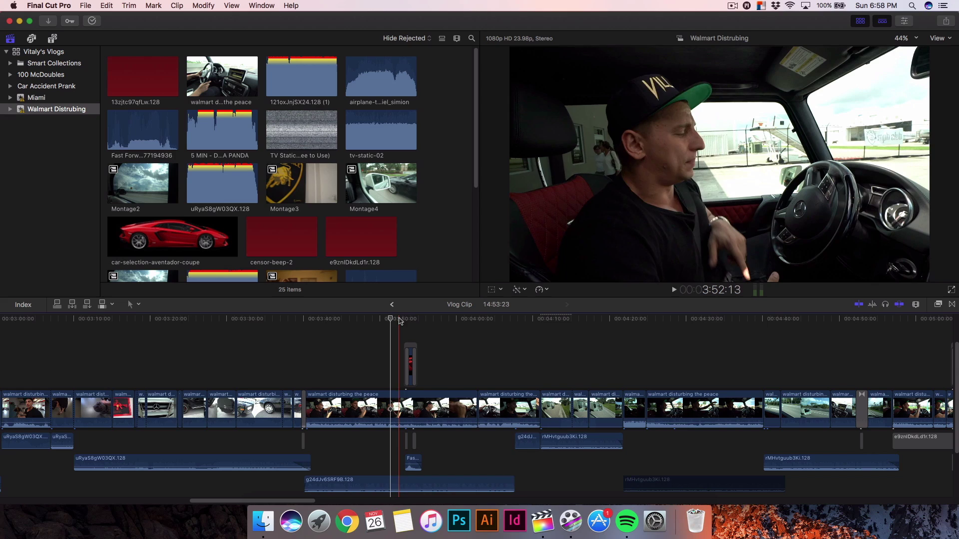
- Preview the existing red car overlay animation in the timeline between 3:53:08 and 3:54:08
click(405, 319)
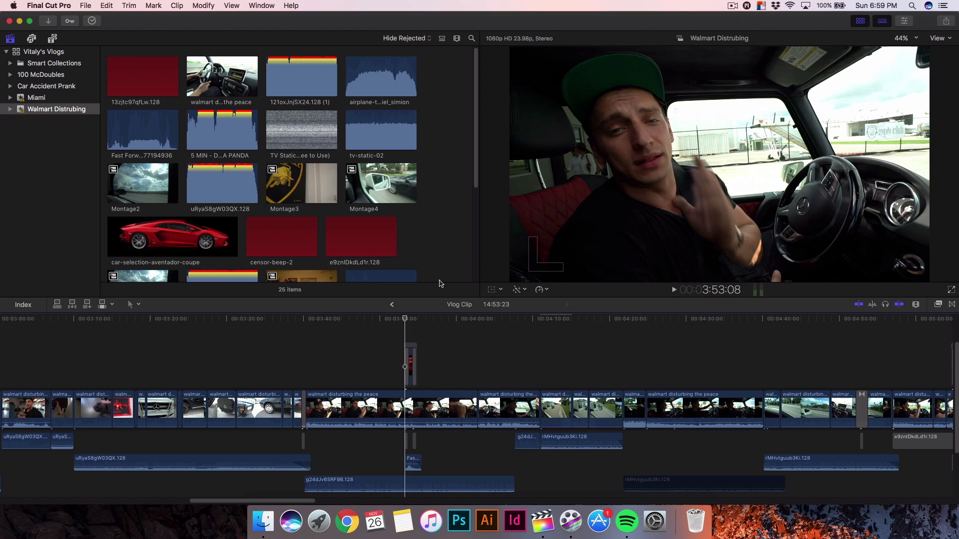
key(super+equal)
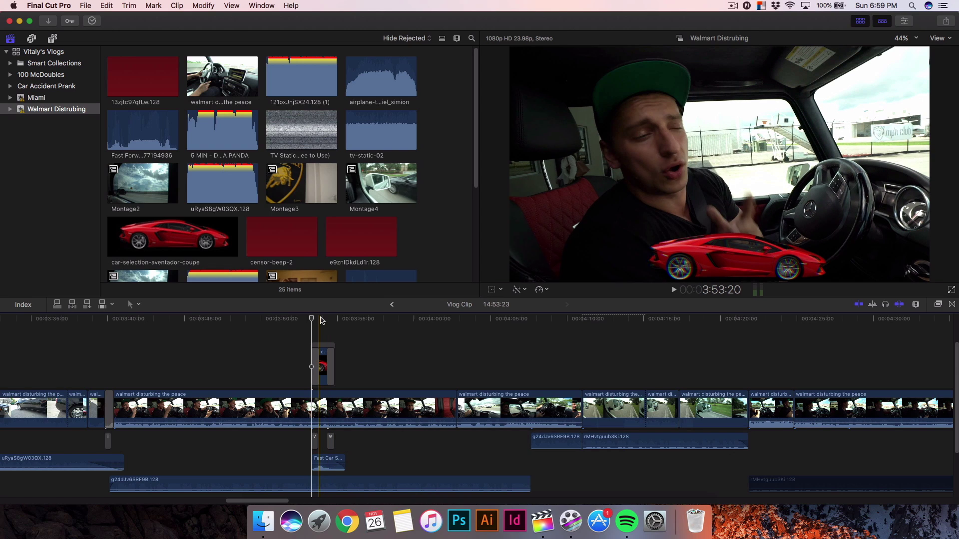
key(space)
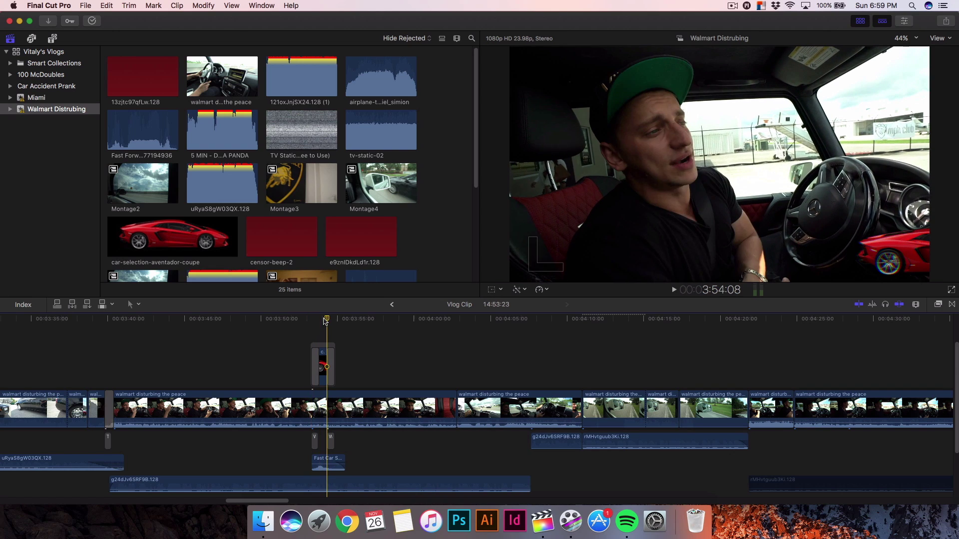
click(319, 322)
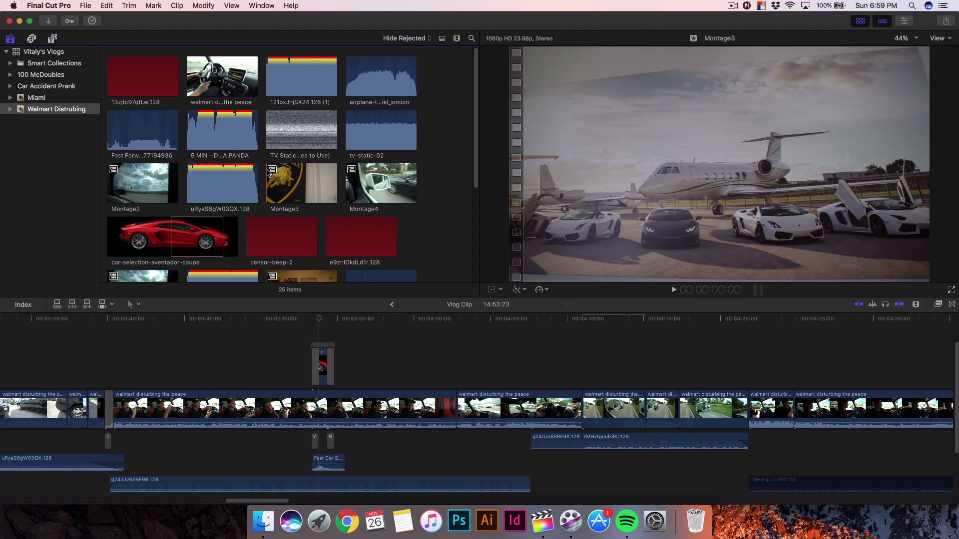
click(317, 334)
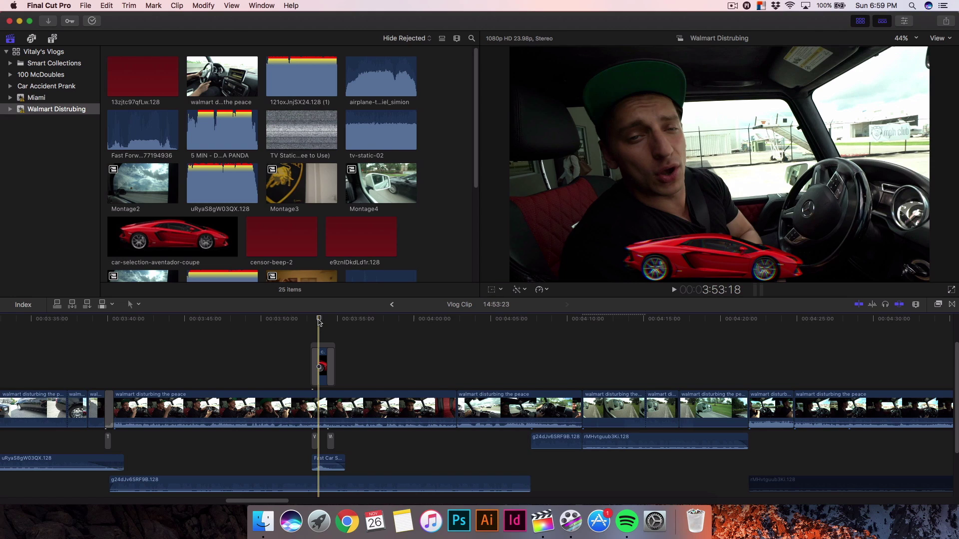
drag(319, 320, 320, 320)
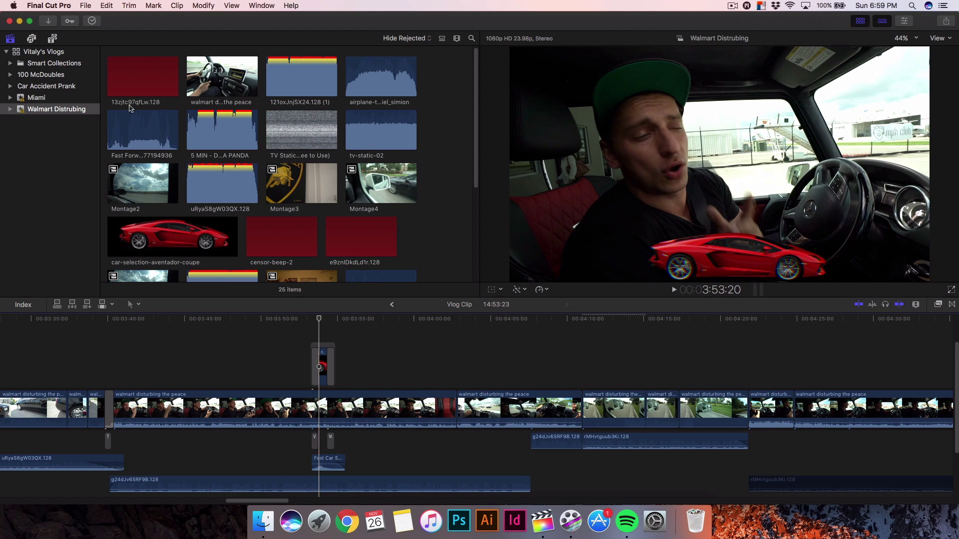
- Browse the Vlogger Pack generators
click(52, 38)
click(50, 216)
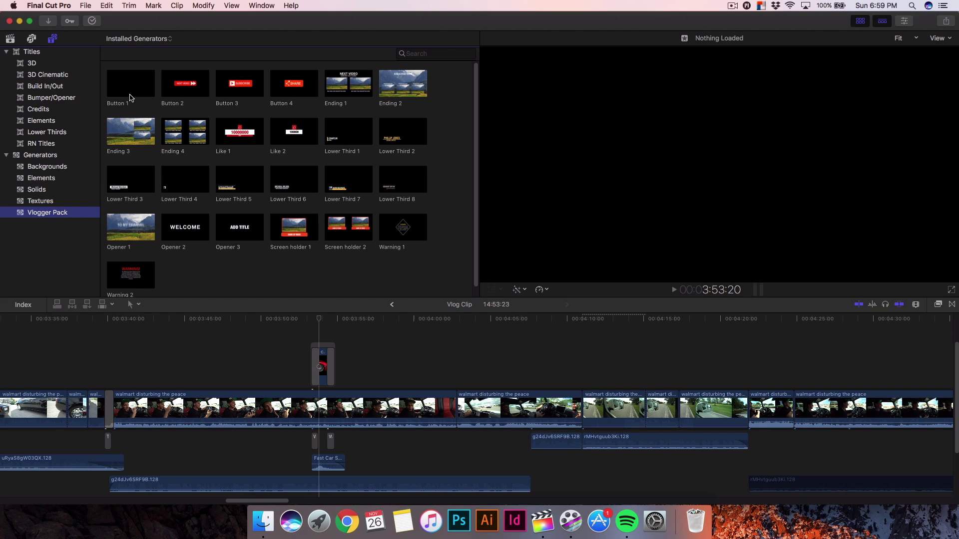
click(451, 118)
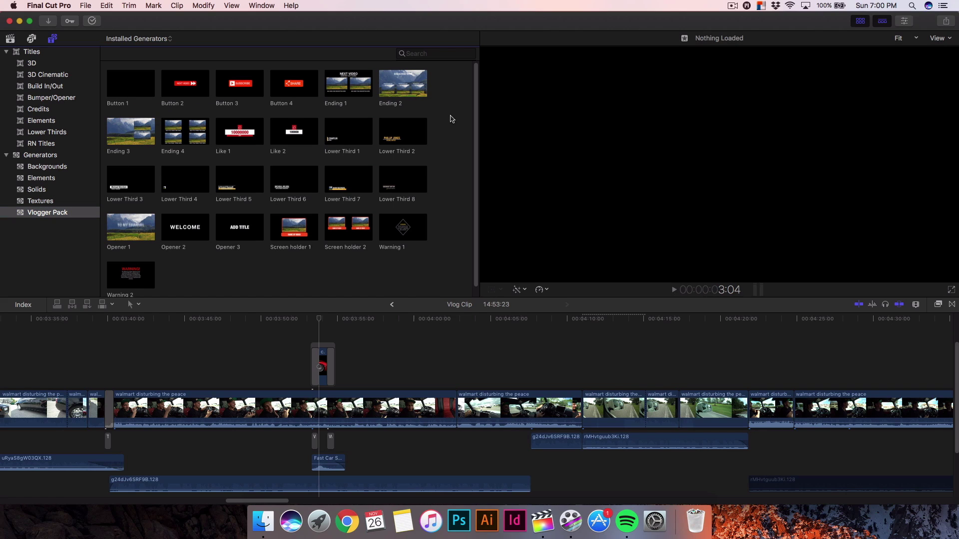
click(317, 84)
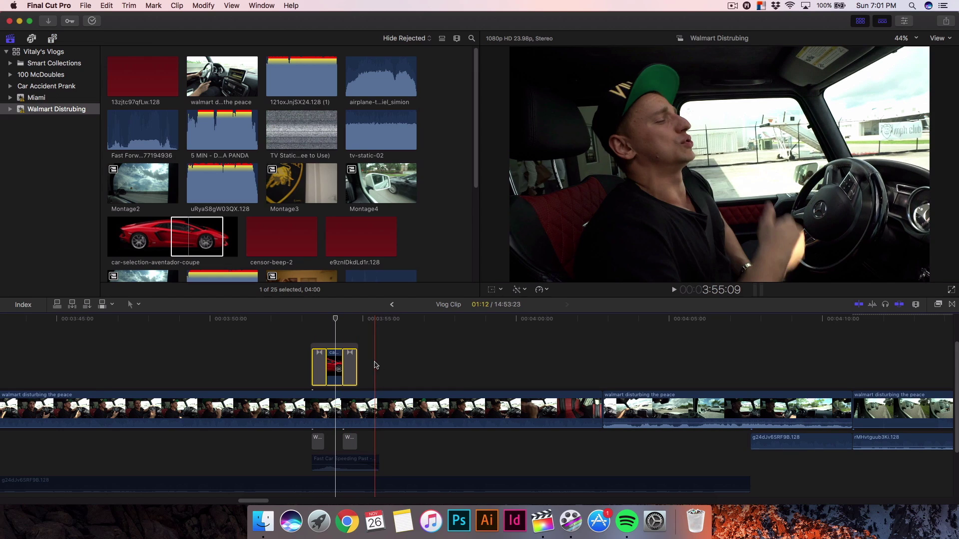
- Replace the existing car overlay with a fresh car-selection-aventador-coupe clip starting at 3:53:08 and trim it to 01:12
key(Delete)
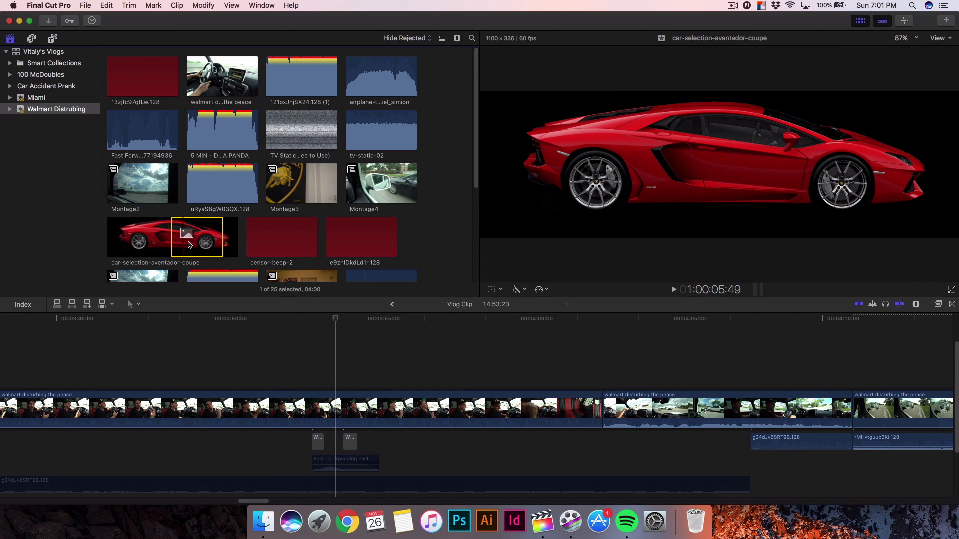
drag(189, 244, 311, 366)
click(339, 318)
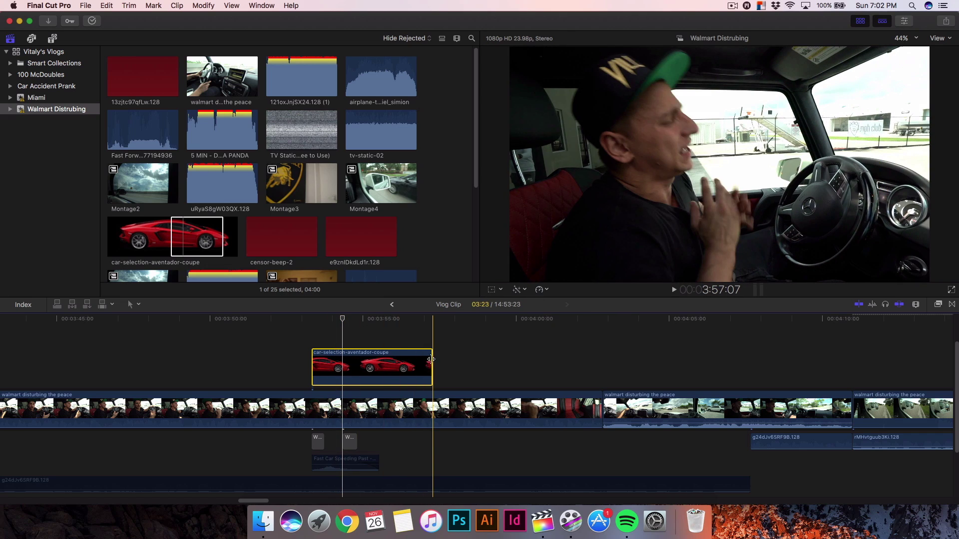
drag(432, 365, 369, 365)
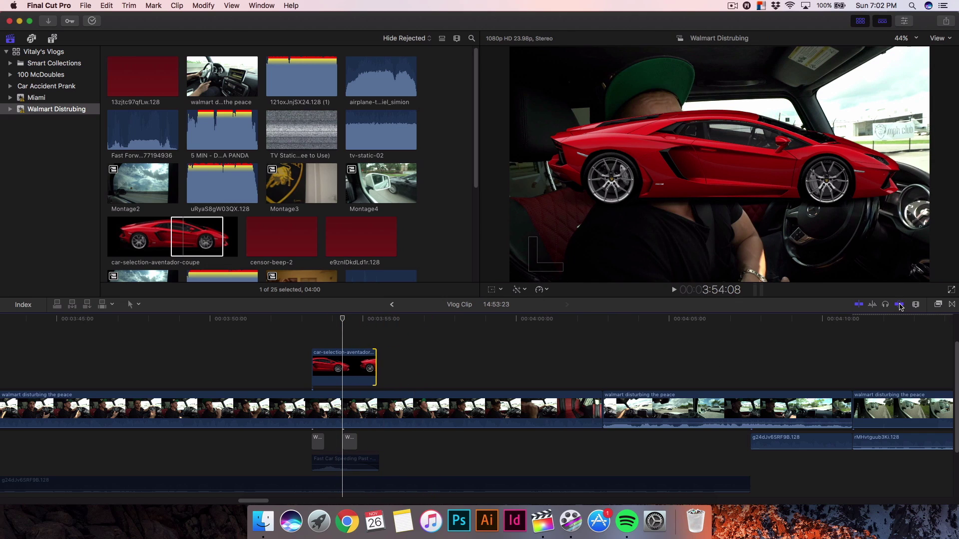
drag(375, 365, 356, 360)
- Select the car overlay with the playhead at 3:53:18 and hide the browser to widen the viewer
click(317, 441)
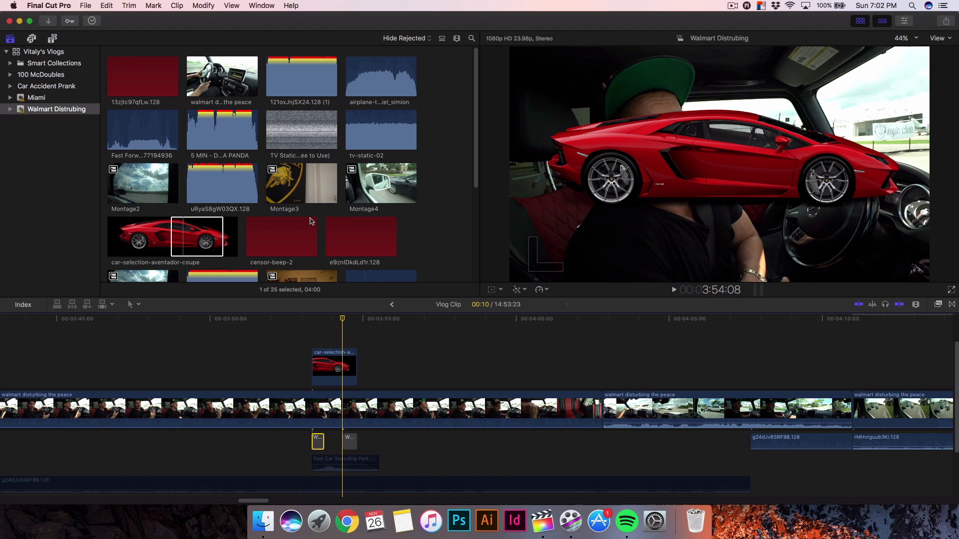
click(313, 369)
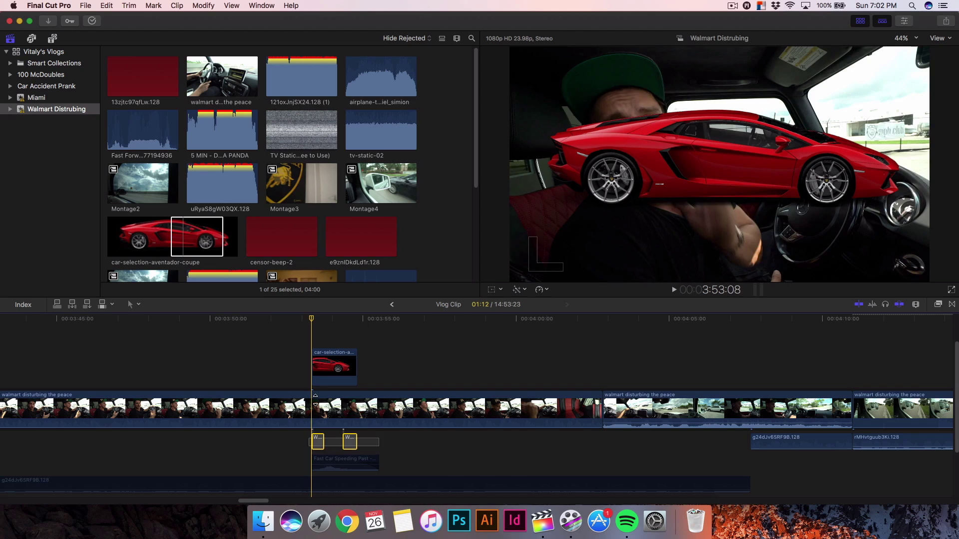
key(shift+Right)
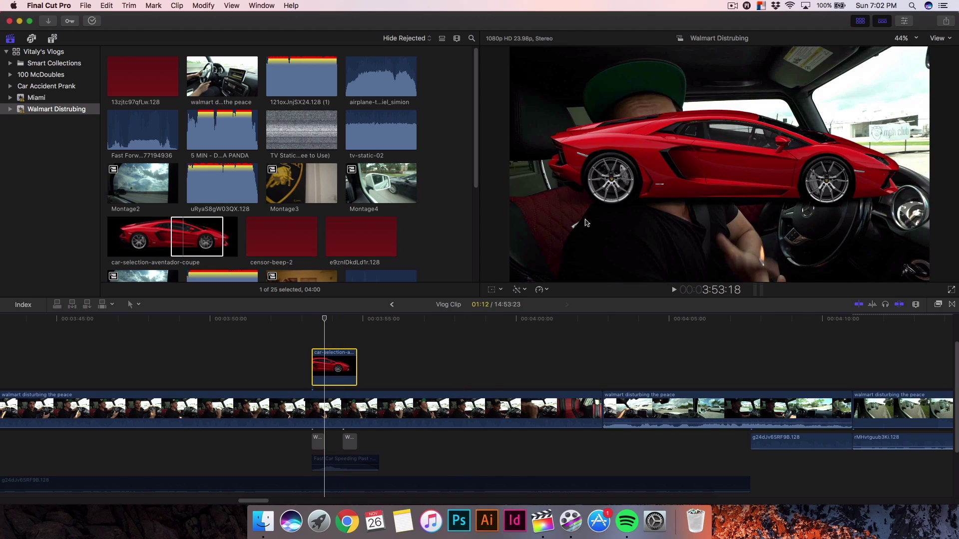
click(860, 21)
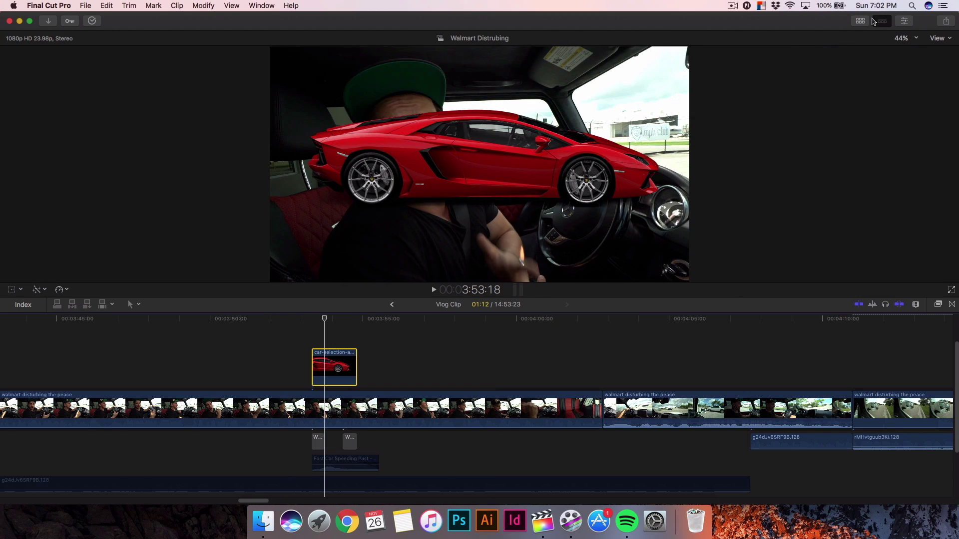
click(860, 21)
click(860, 21)
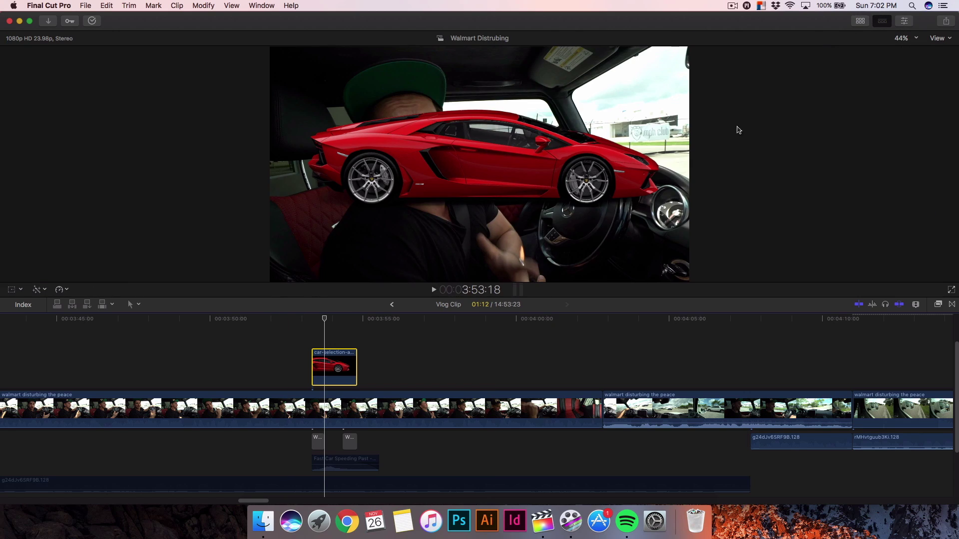
- Use Transform to scale the car overlay to about half its size and place it in the picture's lower-left corner
click(20, 290)
click(31, 300)
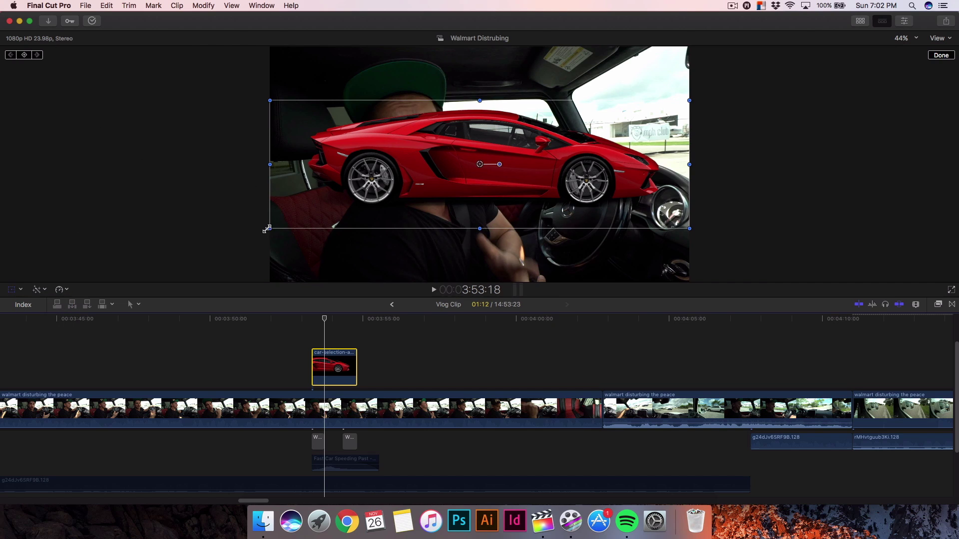
drag(267, 229, 357, 201)
drag(441, 159, 367, 226)
click(294, 199)
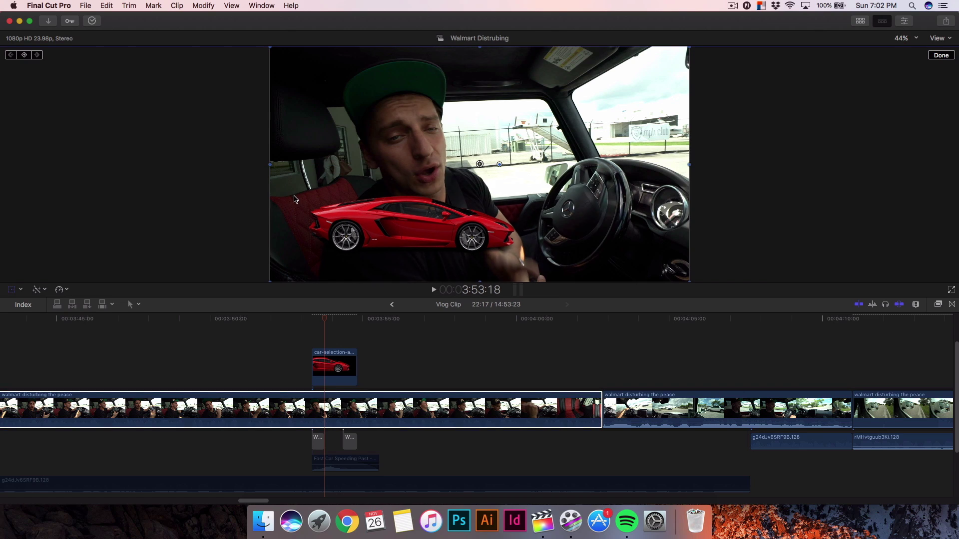
click(344, 239)
drag(288, 197, 440, 240)
drag(440, 240, 401, 229)
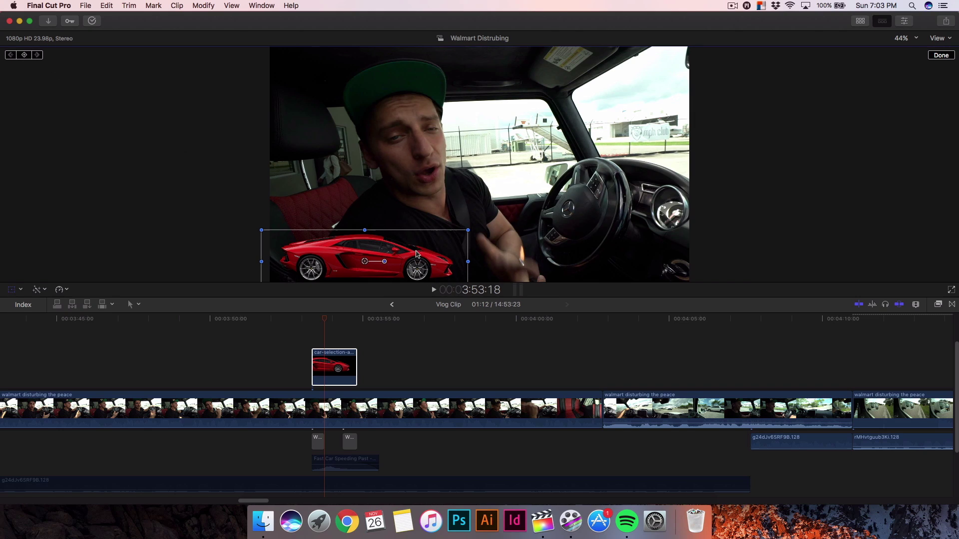
- Move the car just outside the picture's left edge at the clip's start, 3:53:08, and add a Transform keyframe there
click(313, 320)
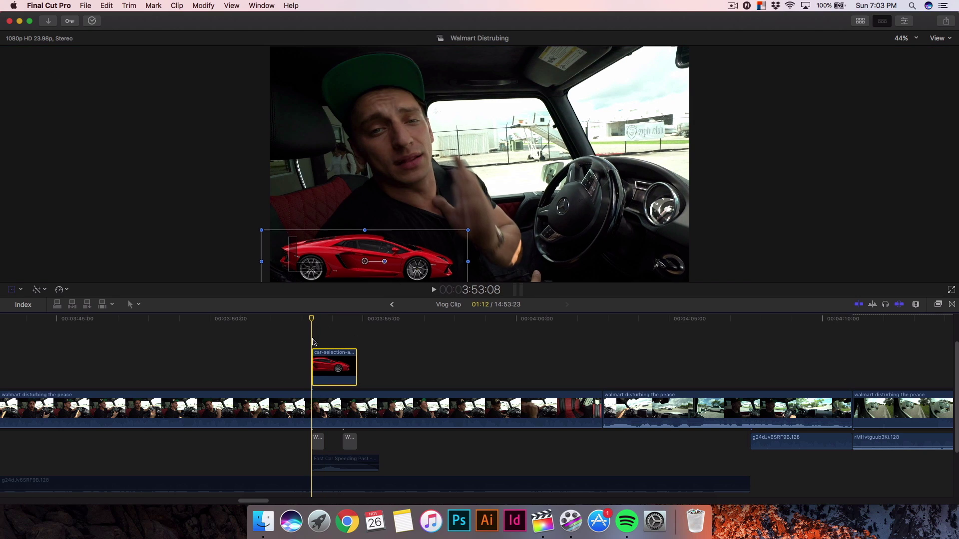
drag(413, 252, 225, 248)
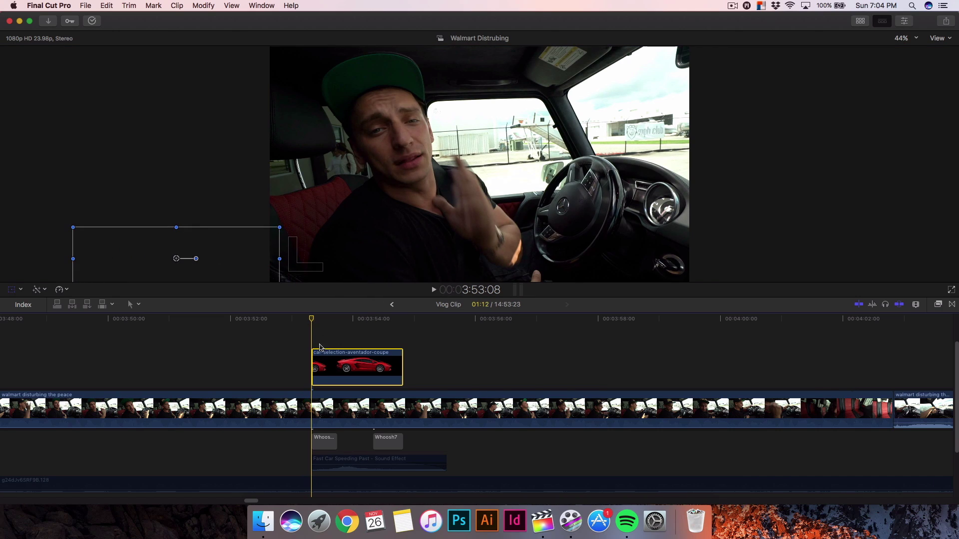
key(super+equal)
click(184, 263)
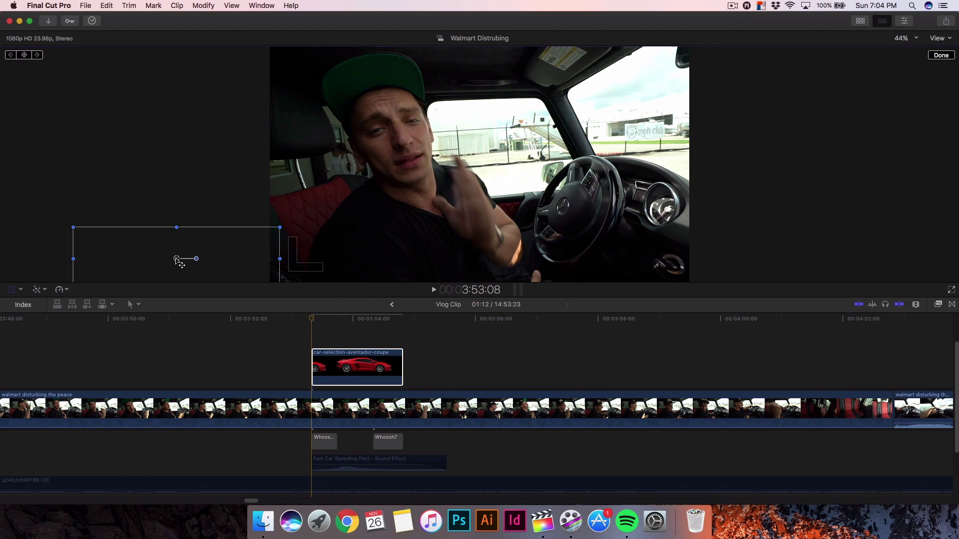
click(24, 56)
- Keyframe the car's entry frame by frame, moving it quickly rightward into the picture's lower-left area by 3:53:13
key(Right)
key(Right)
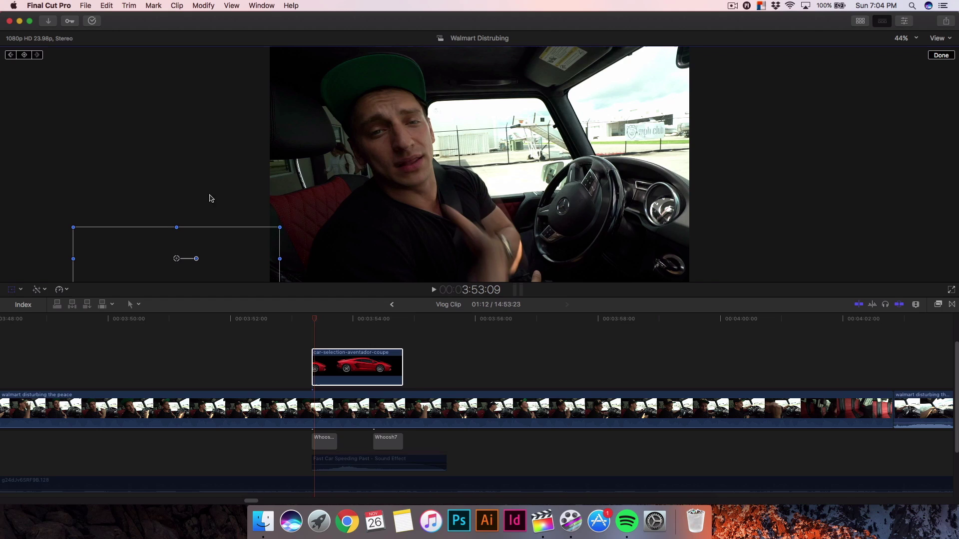
key(Left)
drag(194, 256, 359, 256)
key(Right)
click(203, 257)
key(Right)
key(Right)
key(Right)
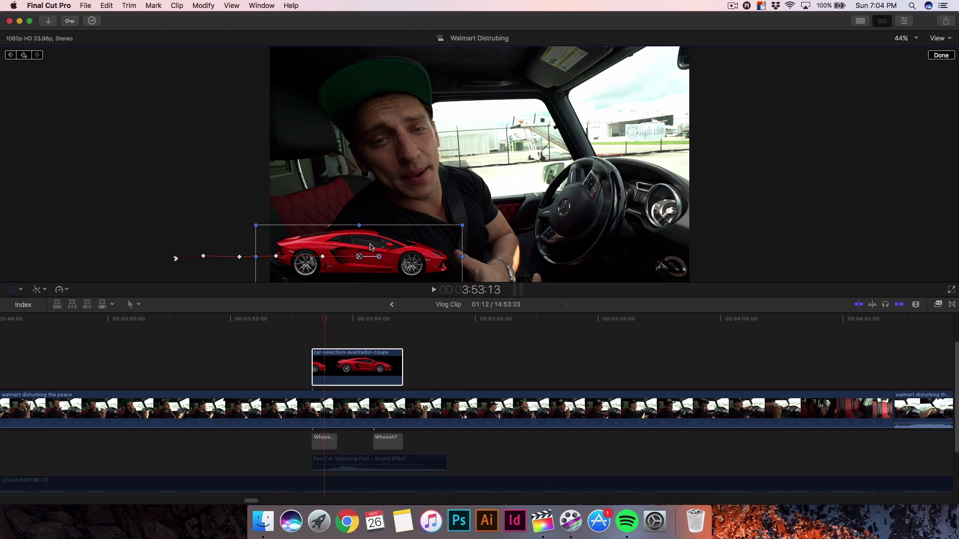
- Keyframe the car in smaller rightward moves to the picture's lower centre by 3:53:17
drag(371, 246, 421, 245)
key(Right)
key(Right)
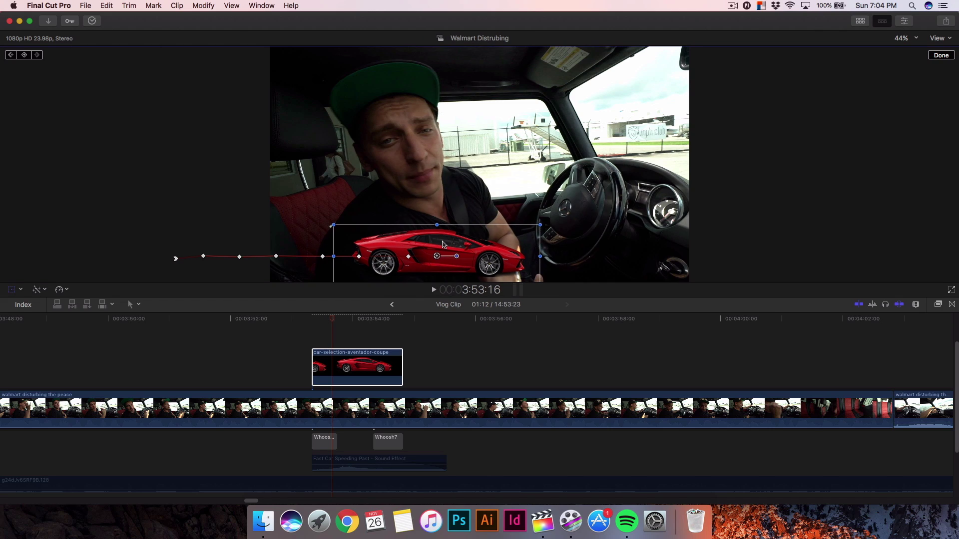
drag(427, 244, 459, 246)
key(Right)
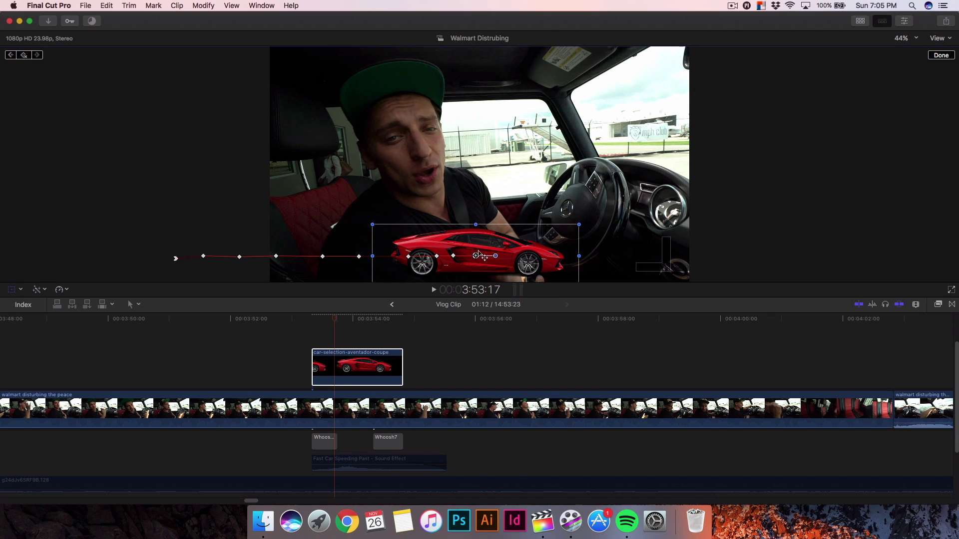
- Keyframe the car's fast exit past the picture's right edge by 3:54:00, and scrub back to 3:53:21 to check the motion
key(Right)
drag(479, 252, 712, 248)
key(Right)
key(Right)
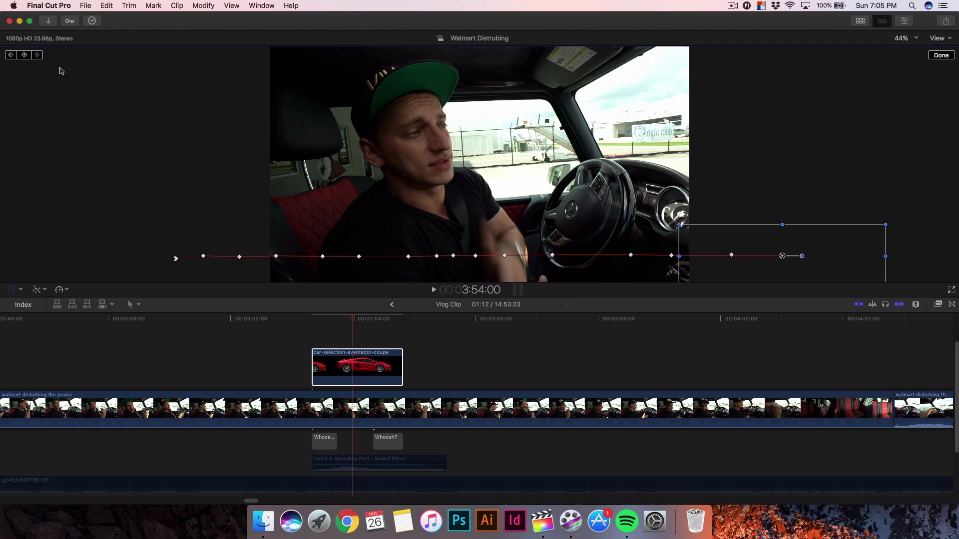
mouse_move(353, 316)
mouse_down()
mouse_move(311, 314)
mouse_move(347, 306)
mouse_up()
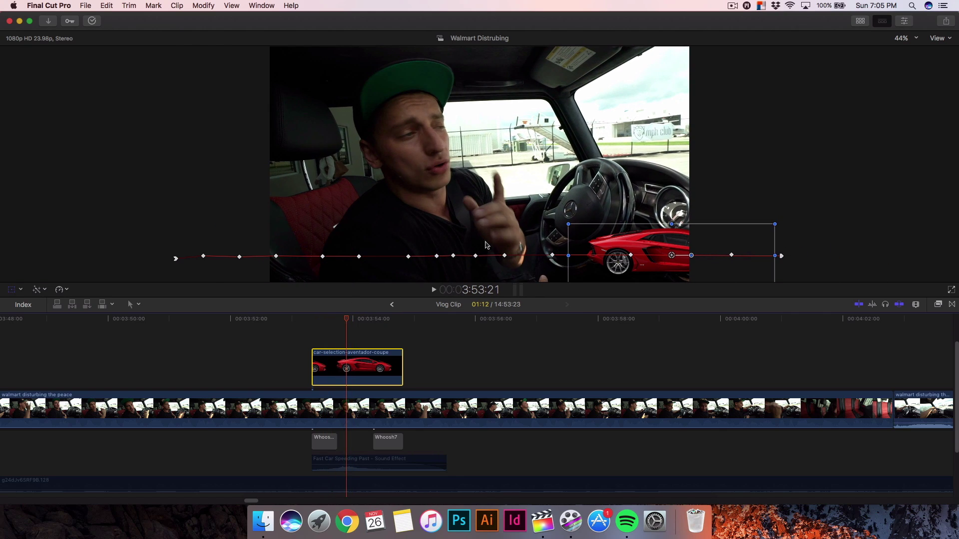
- Nudge the car's position keyframe at 3:53:15 slightly to the left, and play the clip from 3:53:03 to check the motion
click(454, 256)
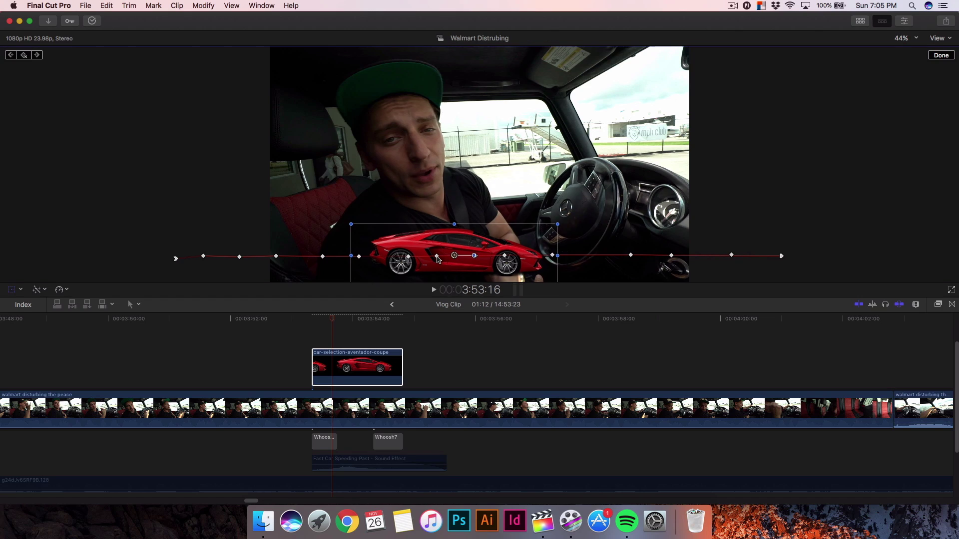
click(437, 257)
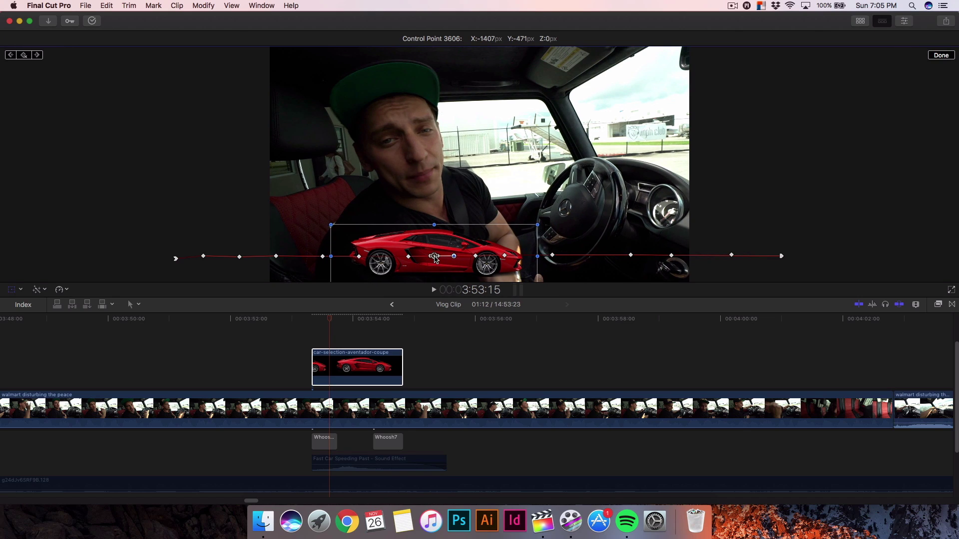
drag(436, 259, 435, 257)
drag(316, 320, 300, 321)
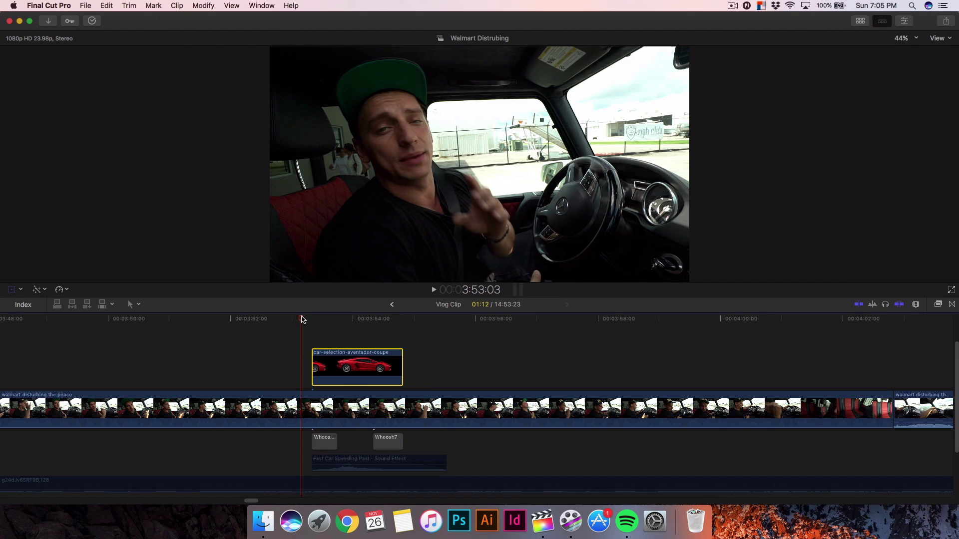
key(space)
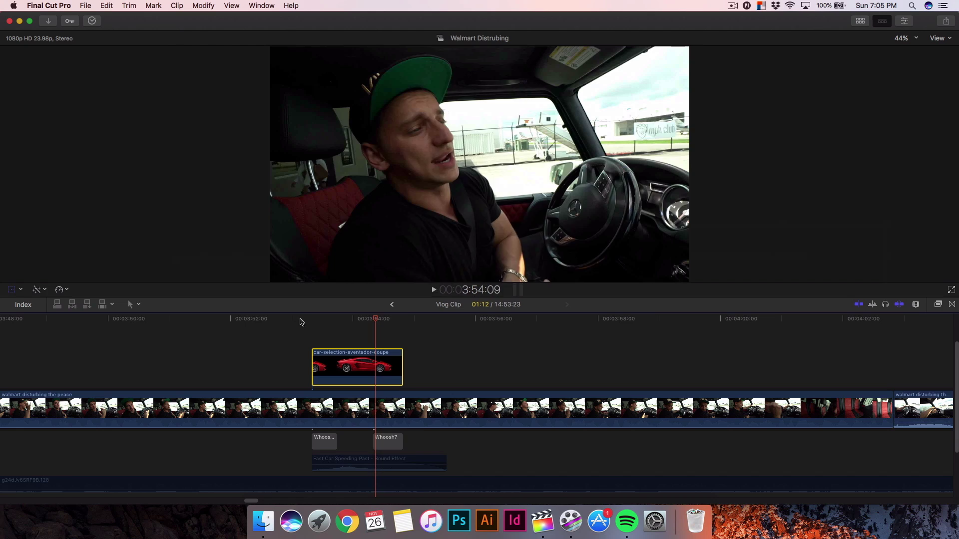
- Scrub and replay the car's pass between 3:53:08 and 3:54:09, examining the spacing of its keyframed moves
click(316, 321)
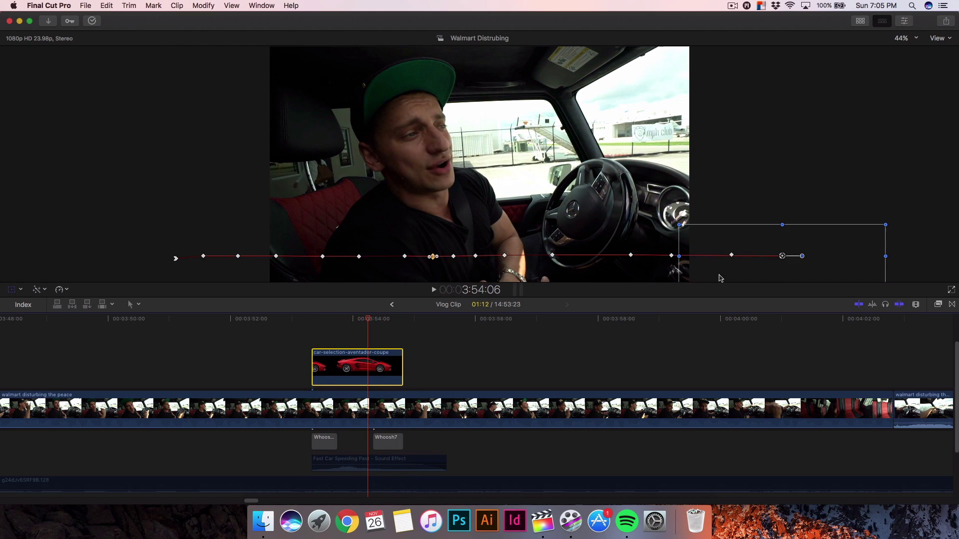
click(322, 325)
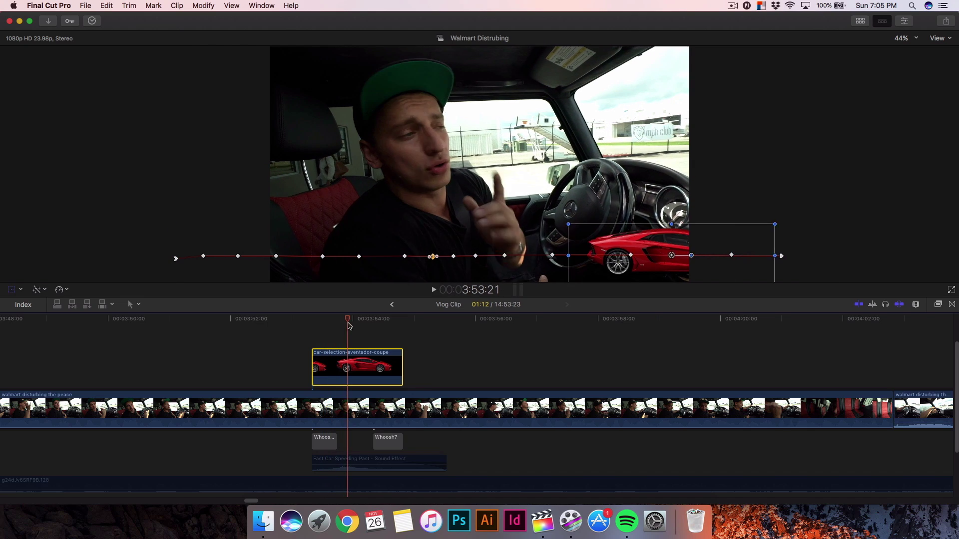
key(space)
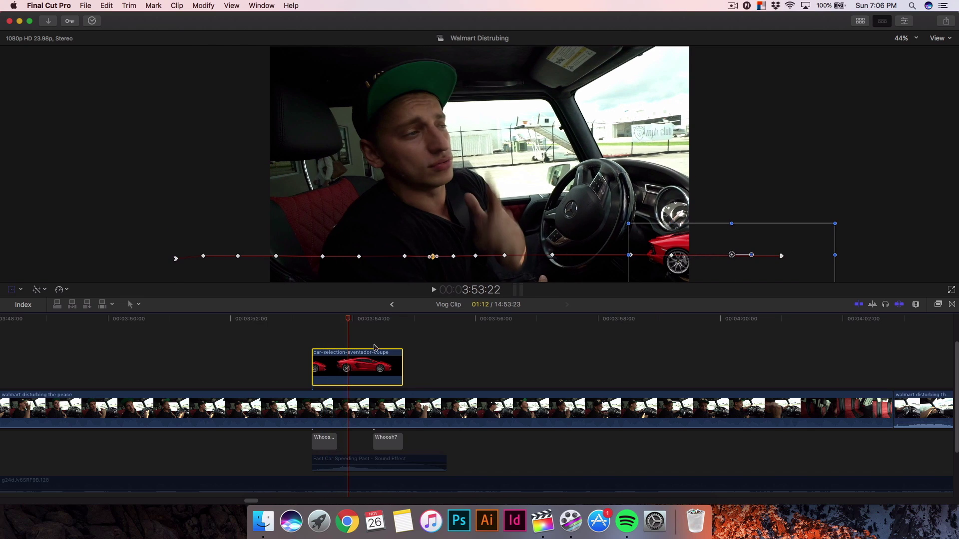
click(398, 319)
drag(396, 320, 339, 321)
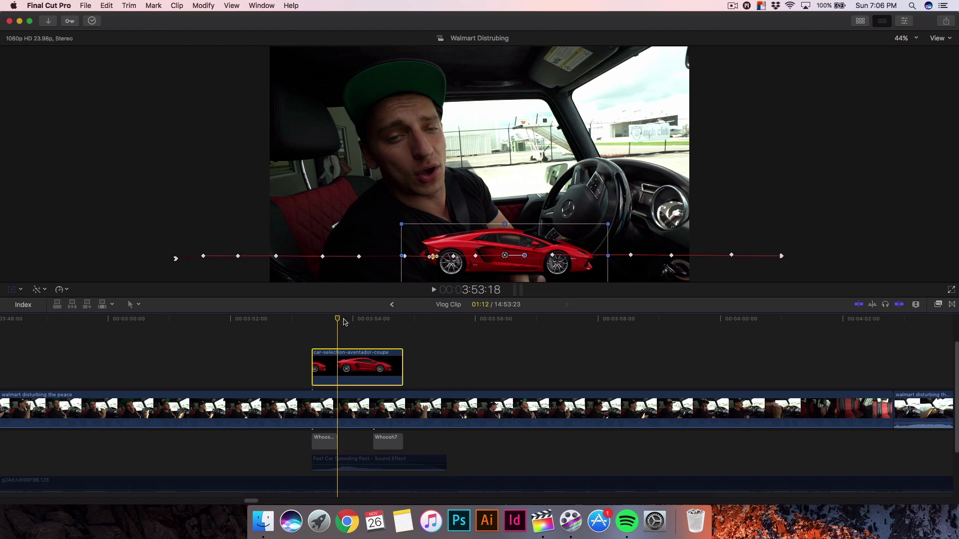
click(348, 320)
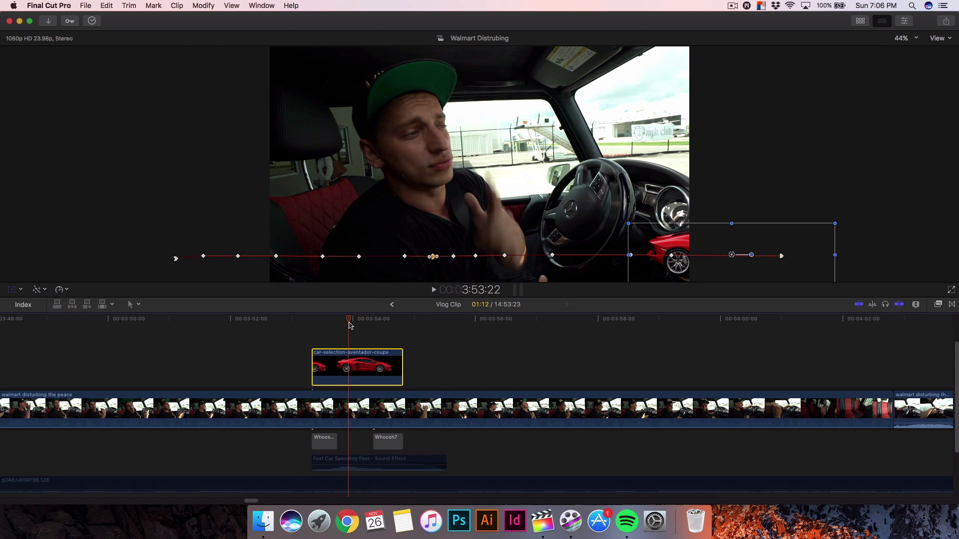
key(shift+/)
drag(350, 315, 351, 318)
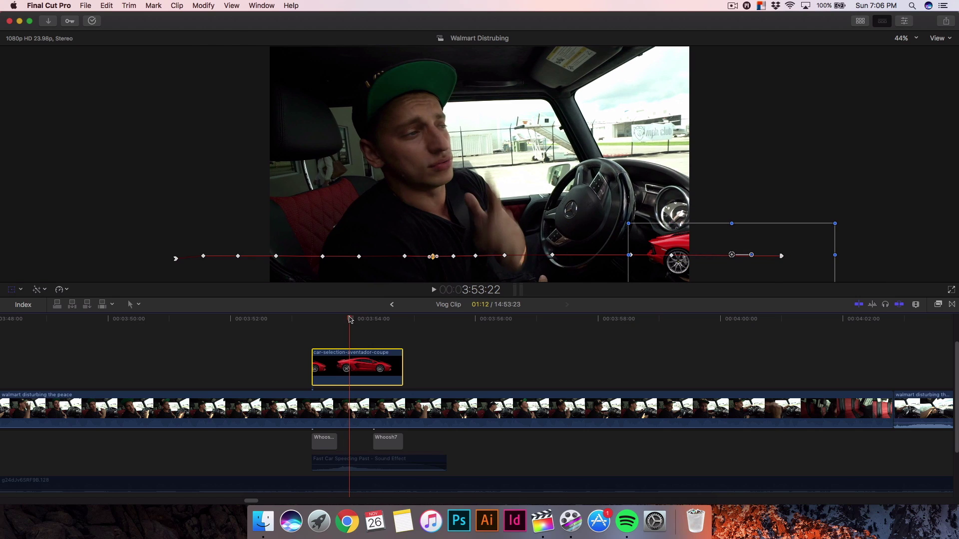
click(311, 320)
click(354, 319)
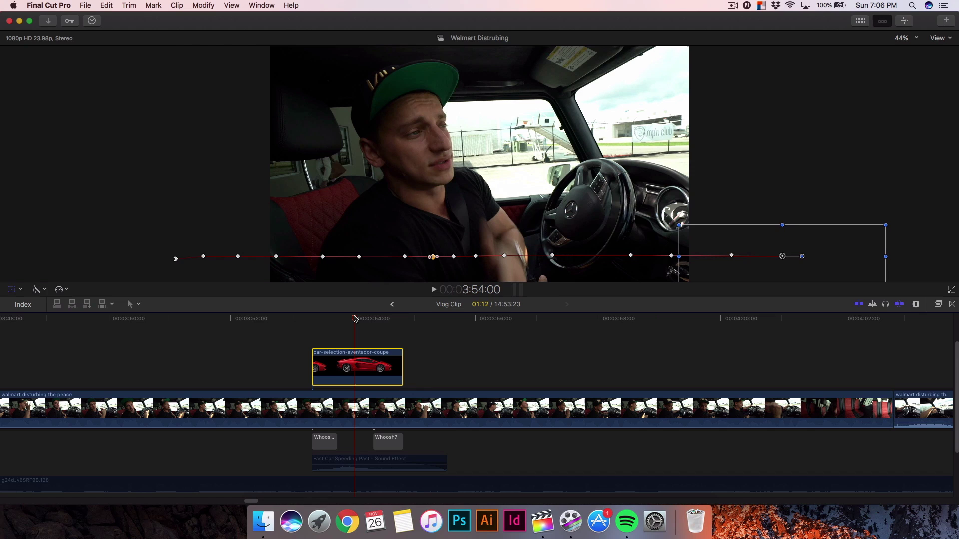
drag(354, 318, 311, 319)
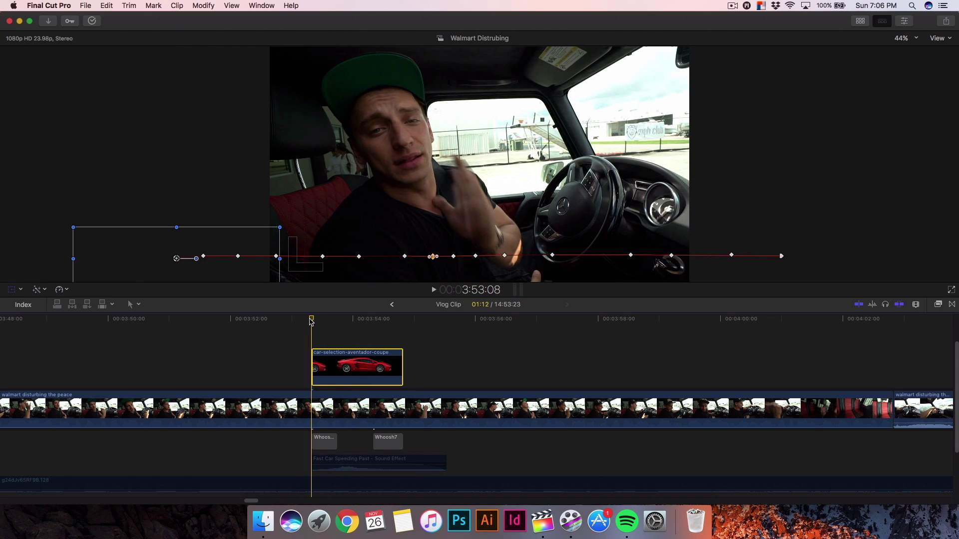
- Enable the Fast Car Speeding Past sound effect, trim it to end with the car clip, and play the section
click(341, 459)
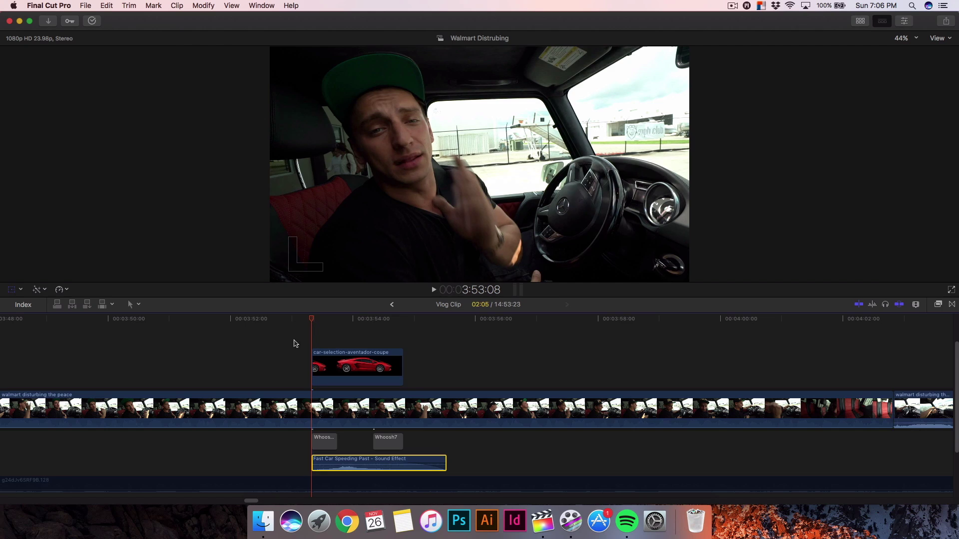
key(space)
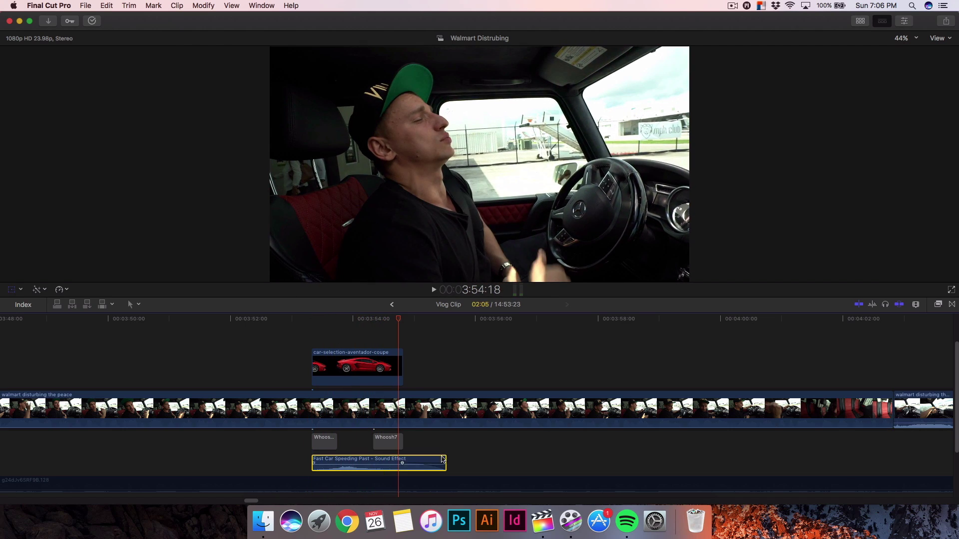
key(cmd+z)
click(250, 320)
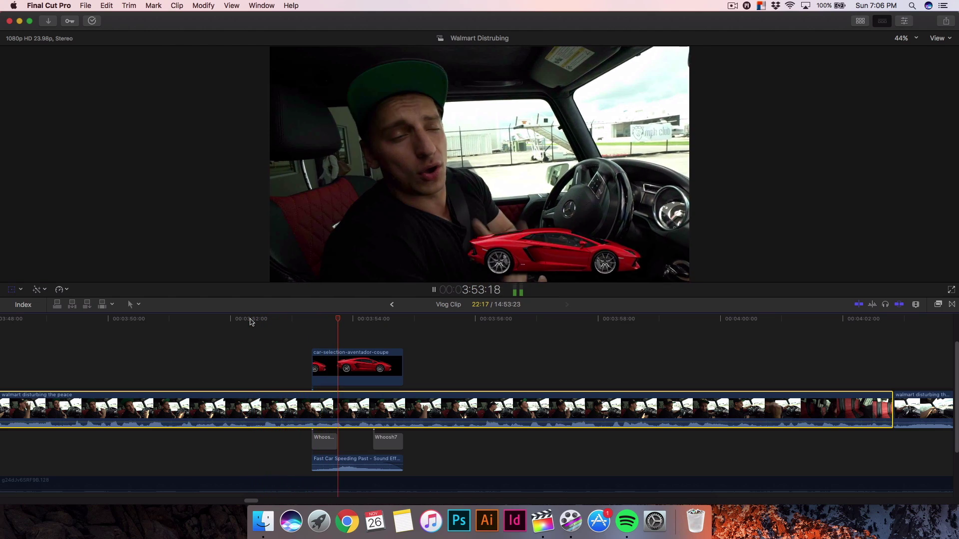
key(space)
key(shift+t)
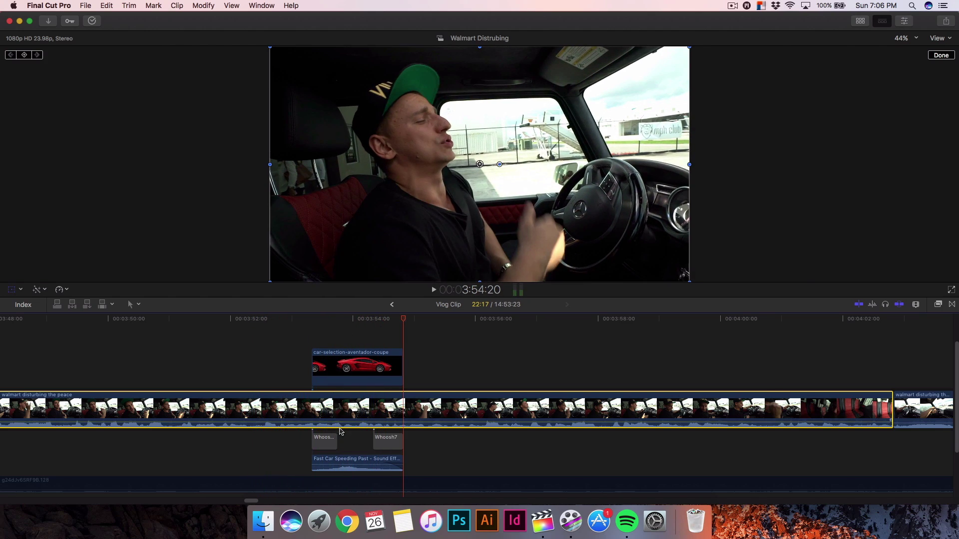
- Add a Gaussian blur to the car clip with amount 37.14, horizontal 100 and vertical 0
click(350, 359)
key(cmd+4)
key(cmd+5)
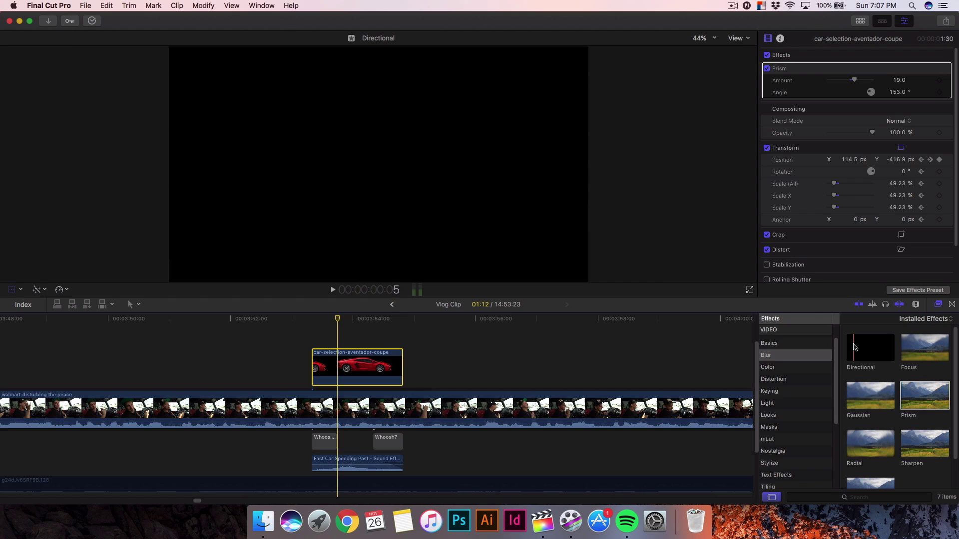
drag(863, 405, 345, 362)
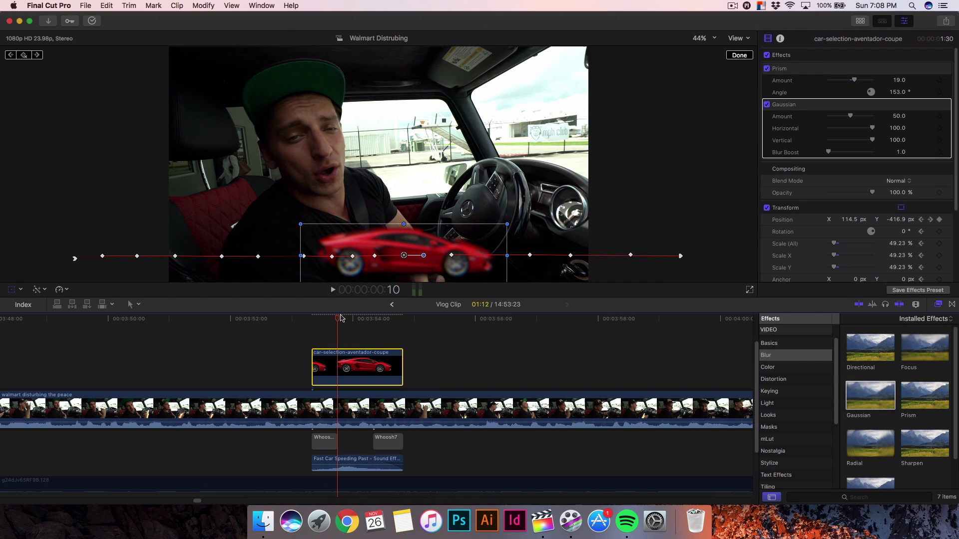
drag(849, 116, 828, 139)
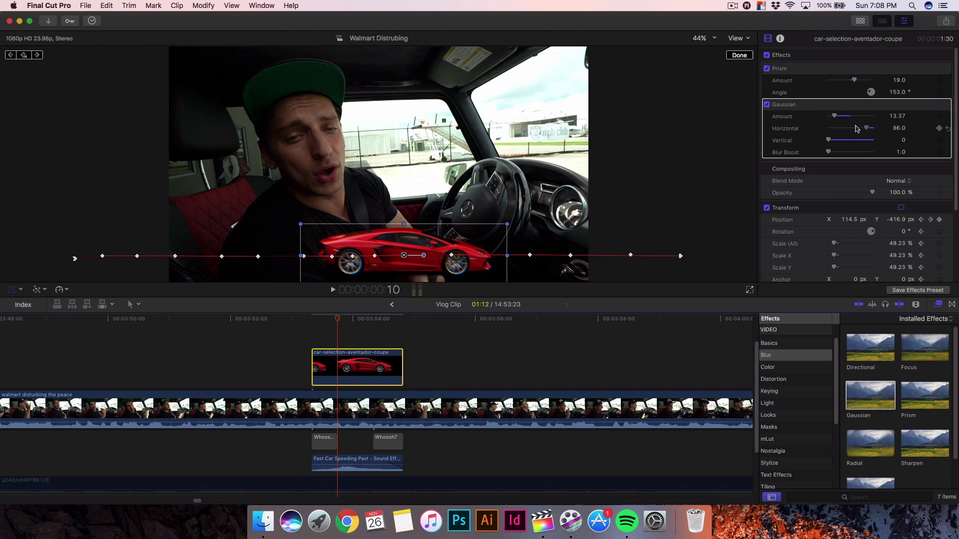
drag(833, 116, 844, 117)
- Play back the car's pass from before its entry and examine the horizontal blur at individual frames
click(312, 318)
drag(312, 318, 280, 318)
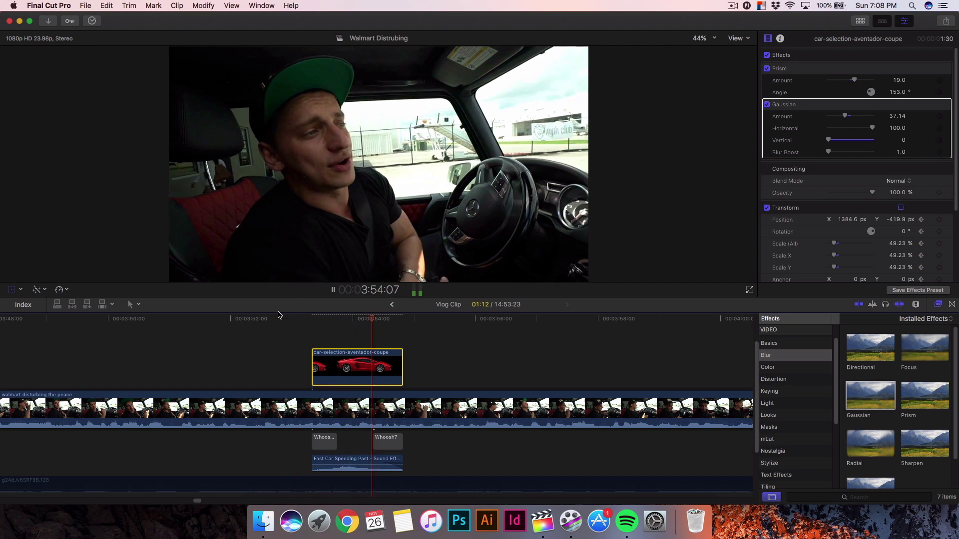
key(space)
key(shift+t)
click(350, 317)
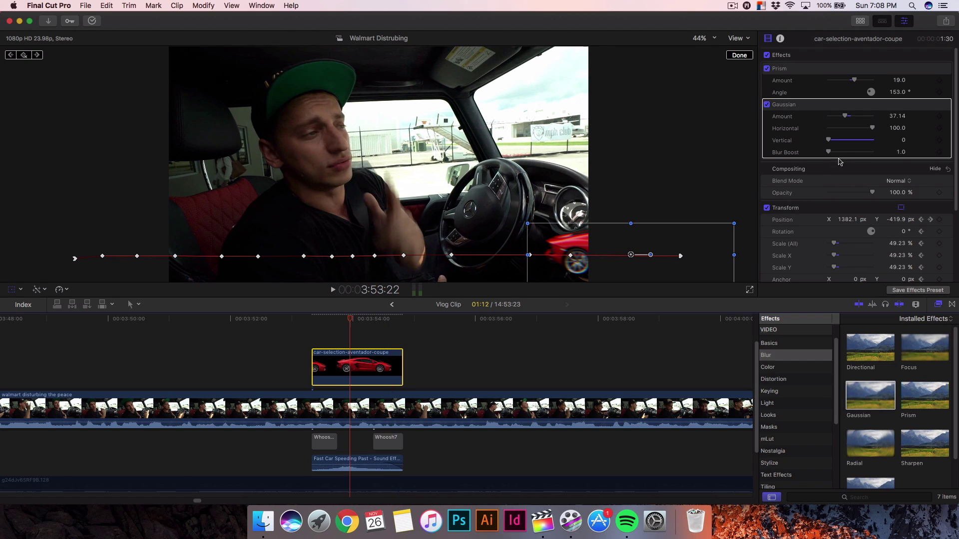
key(alt+semicolon)
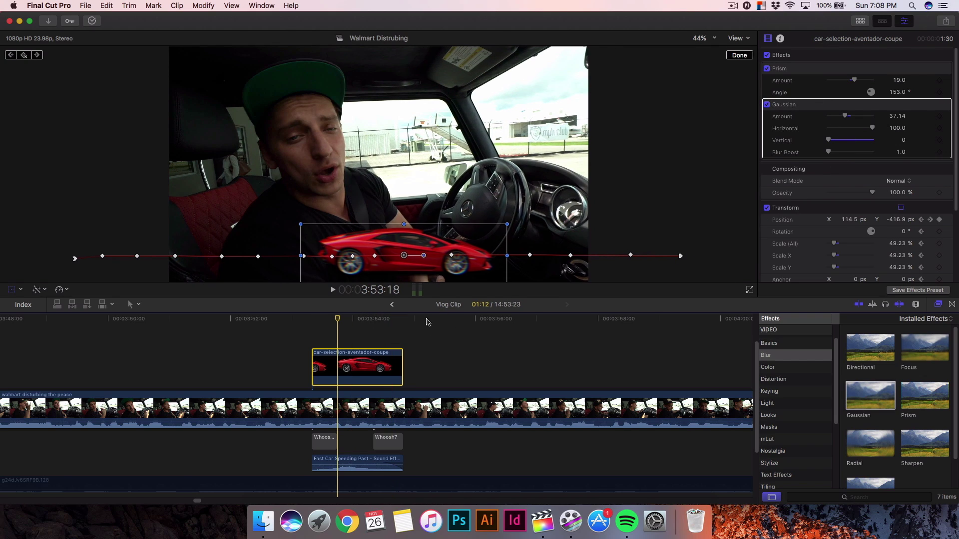
- Show the media browser, zoom the timeline out to its first minute, and examine the social-media handle title near 0:32
click(859, 21)
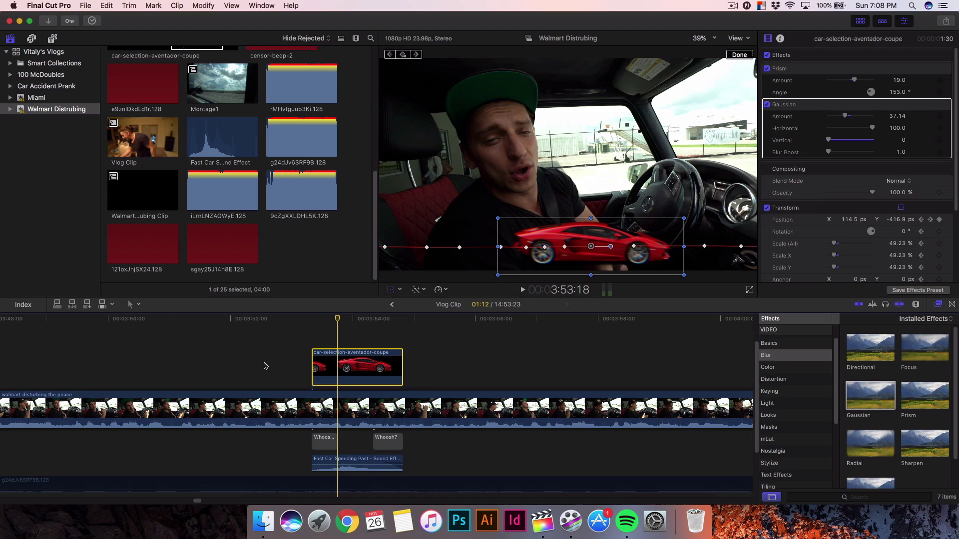
click(265, 366)
key(super+minus)
key(super+minus)
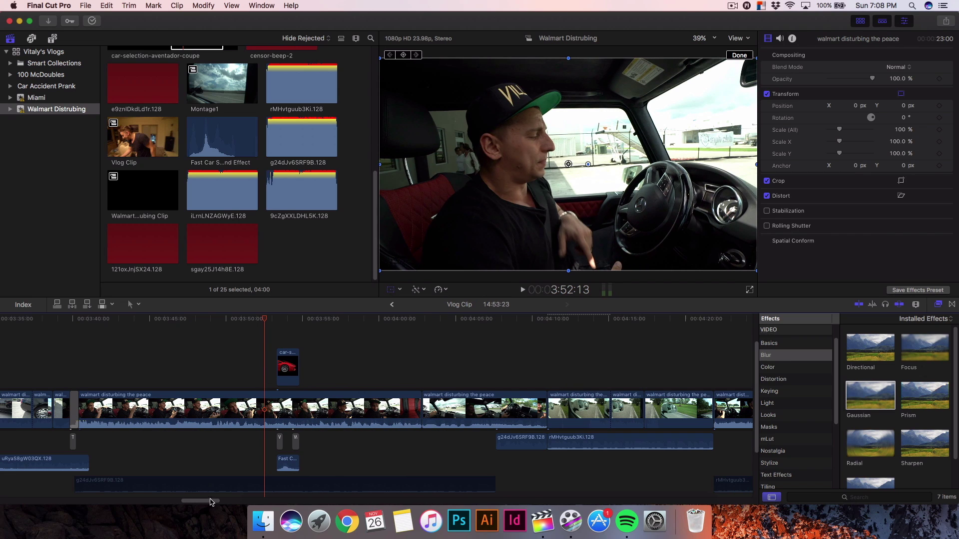
drag(211, 502, 25, 500)
click(339, 320)
click(328, 320)
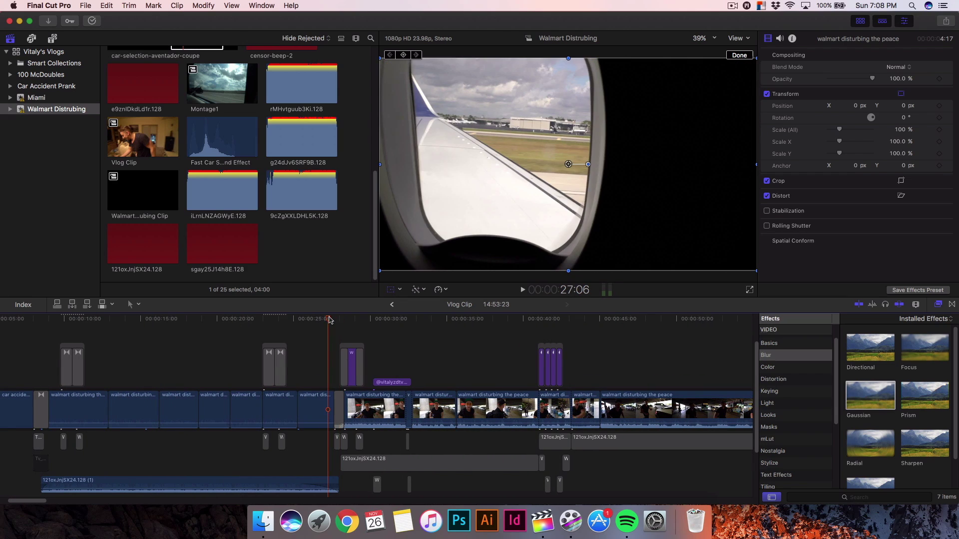
click(305, 255)
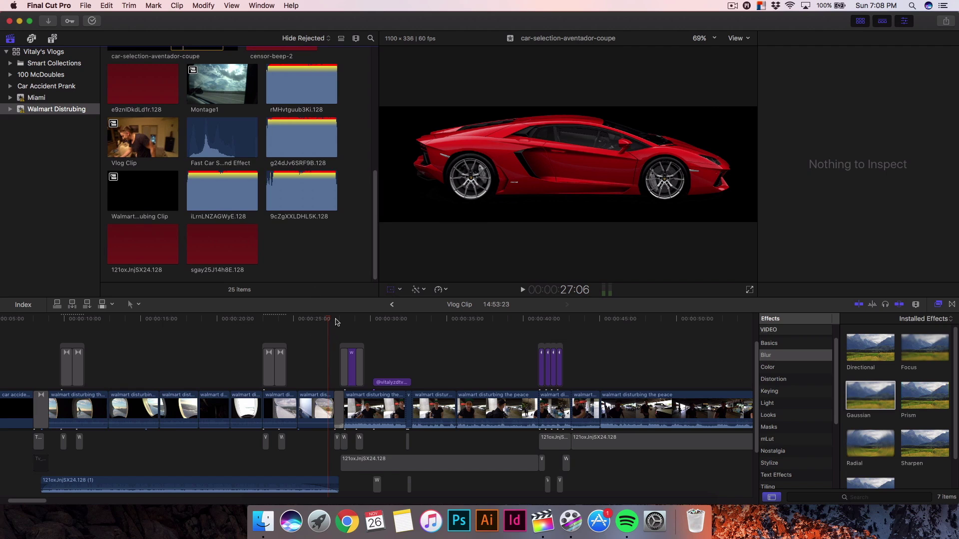
drag(336, 322, 406, 333)
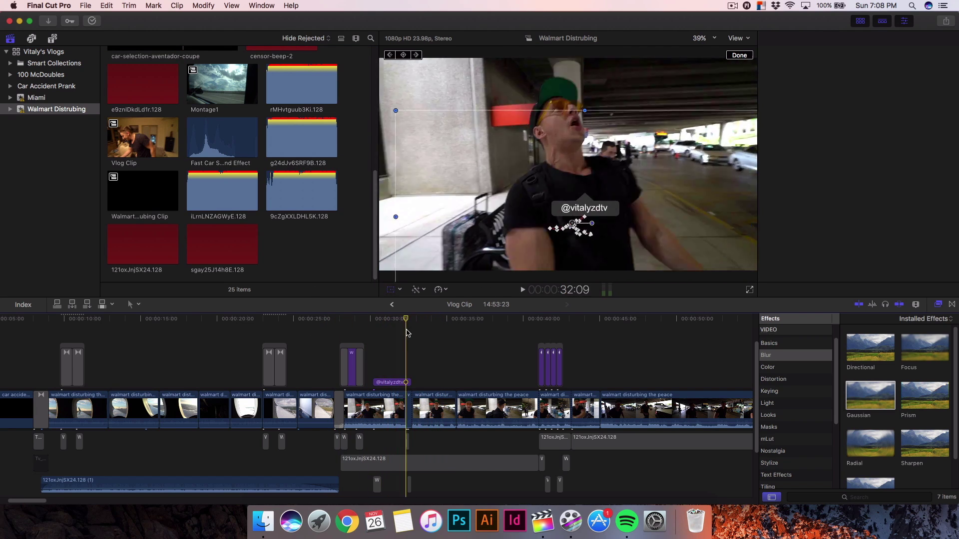
click(442, 407)
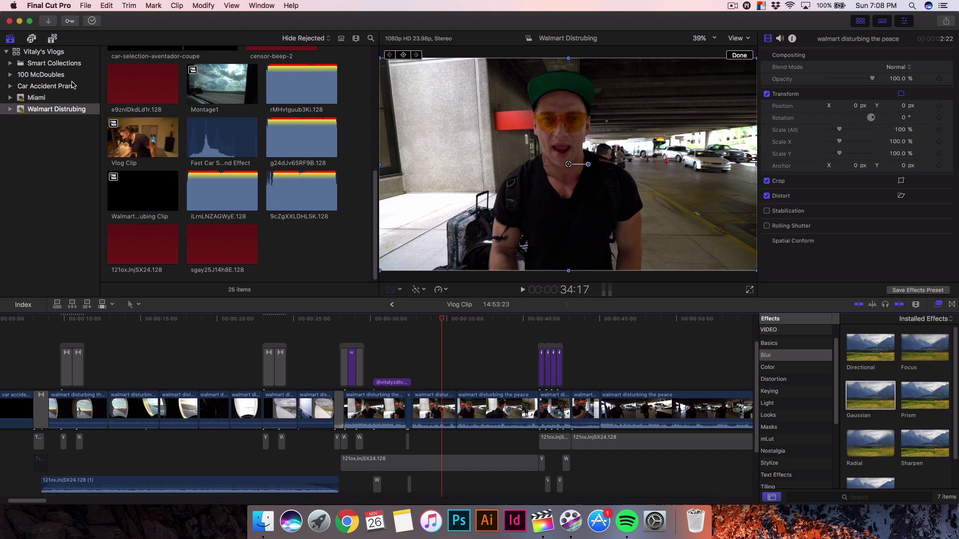
- Browse the Vlogger Pack generators and preview Button 3
click(52, 38)
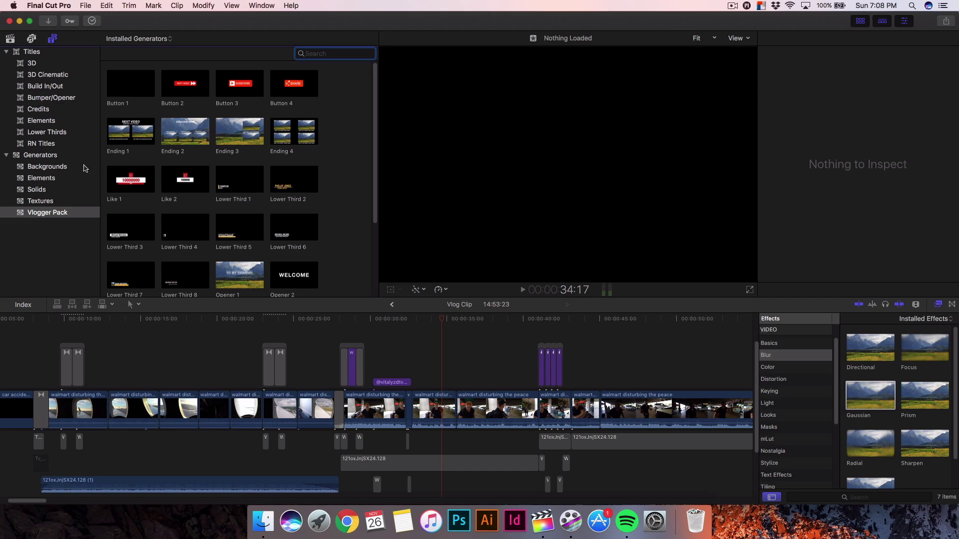
click(49, 216)
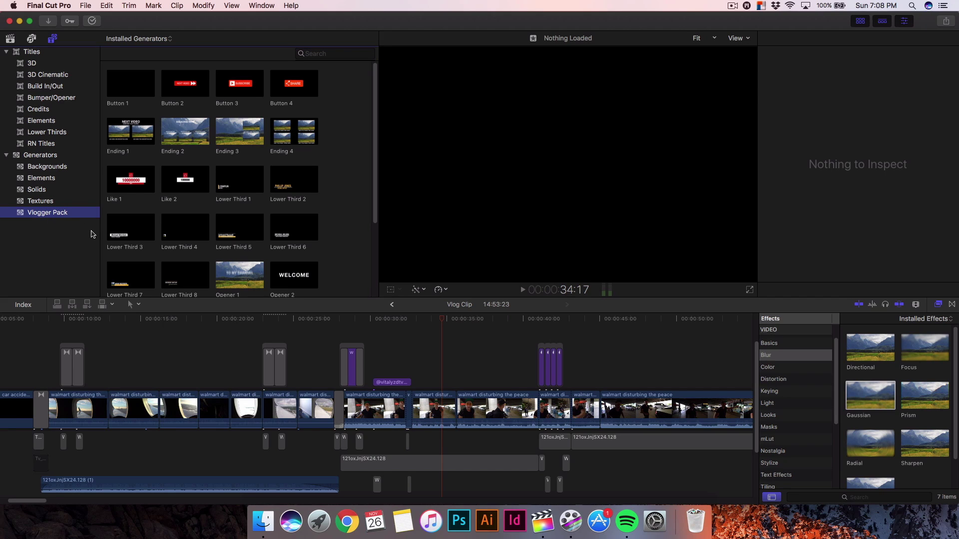
click(229, 80)
- Switch to Finder and locate the Vlogger Pack folder inside the Vloggers Pack folder in Downloads
click(265, 523)
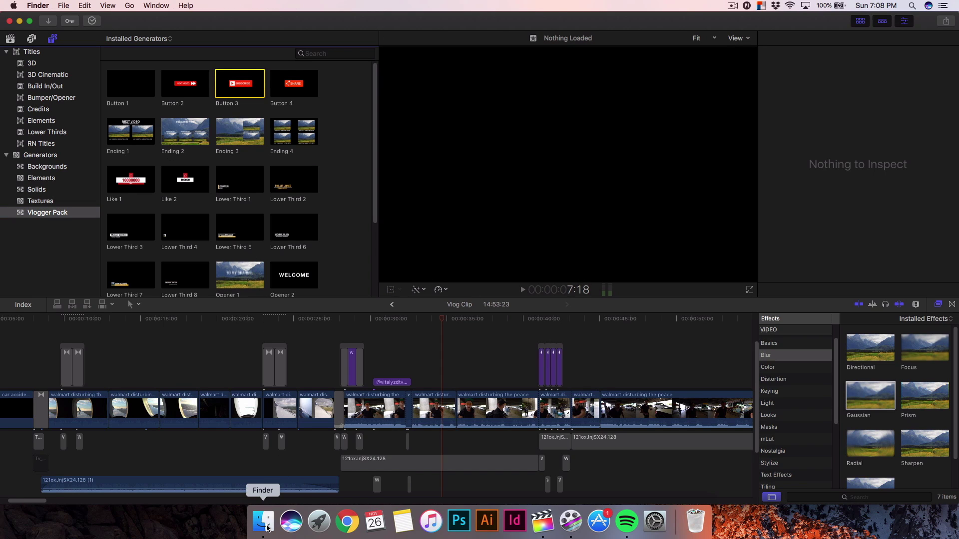
drag(479, 136, 443, 110)
click(400, 242)
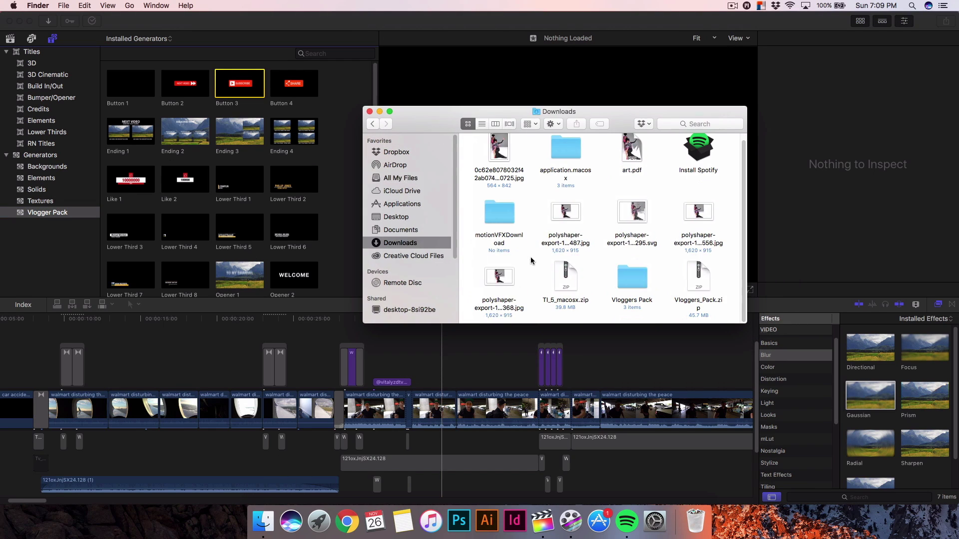
click(627, 282)
double_click(641, 285)
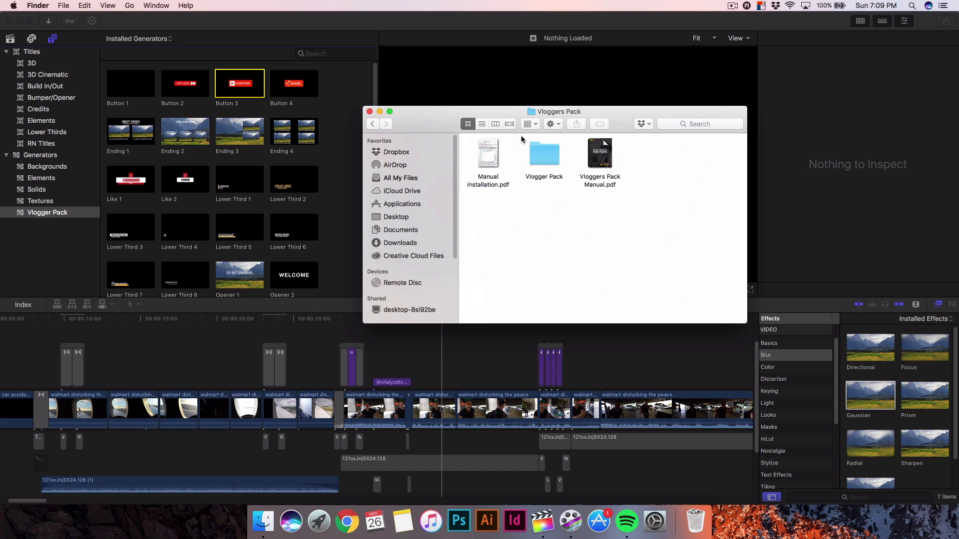
click(542, 168)
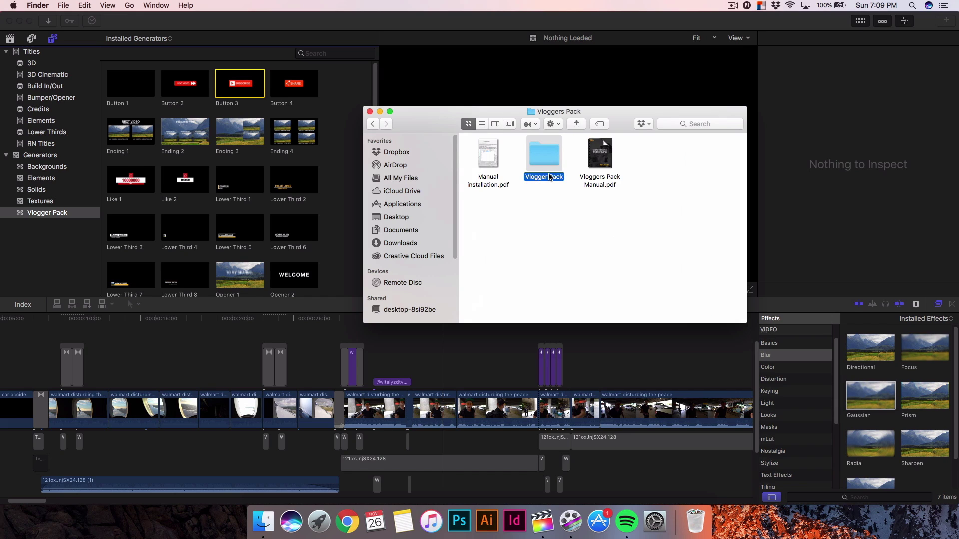
- Go to the home folder, open Movies and its Motion Templates folder, and select the Generators folder
click(129, 6)
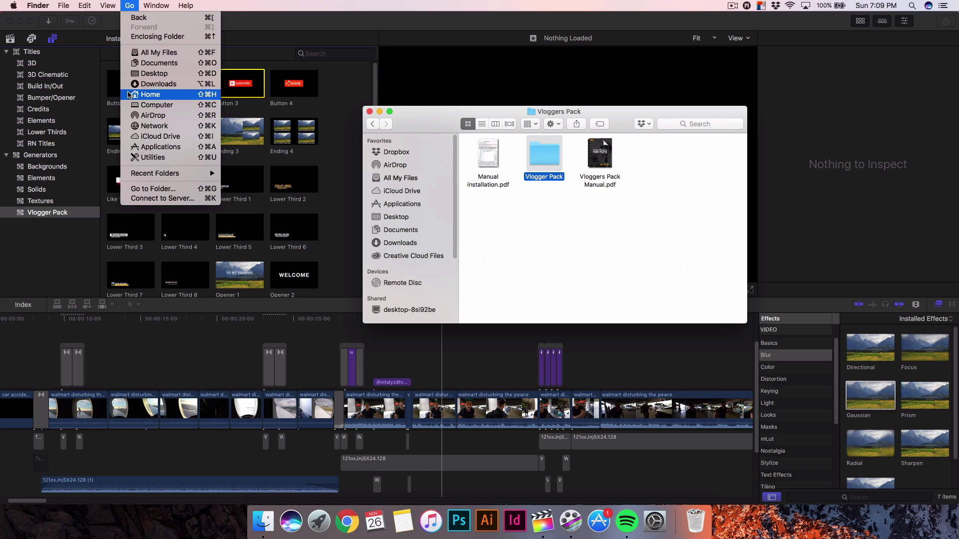
click(148, 95)
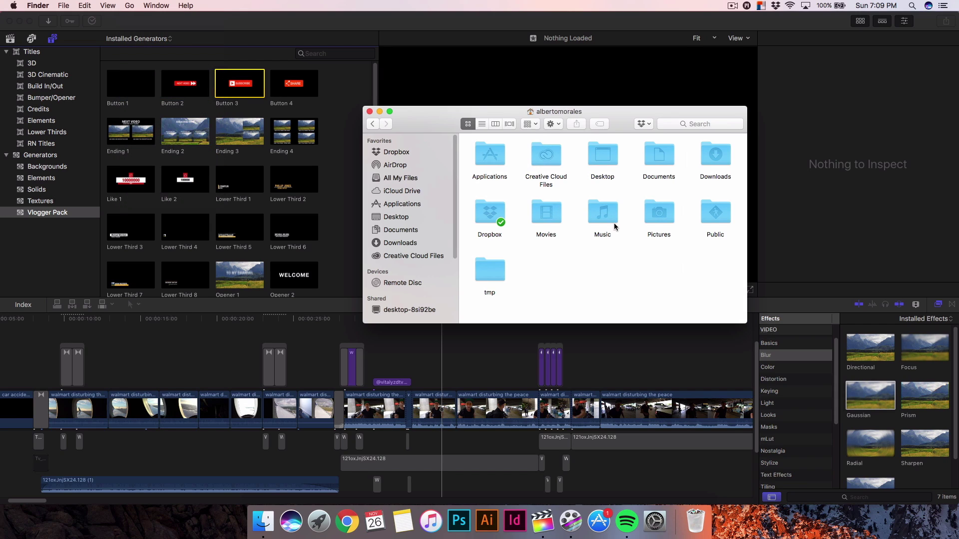
double_click(546, 216)
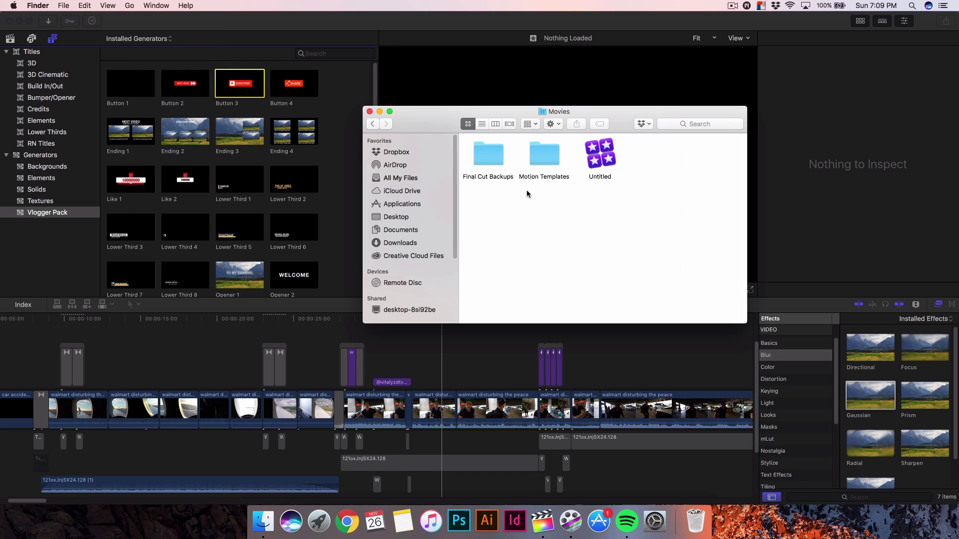
double_click(549, 153)
drag(676, 216, 528, 201)
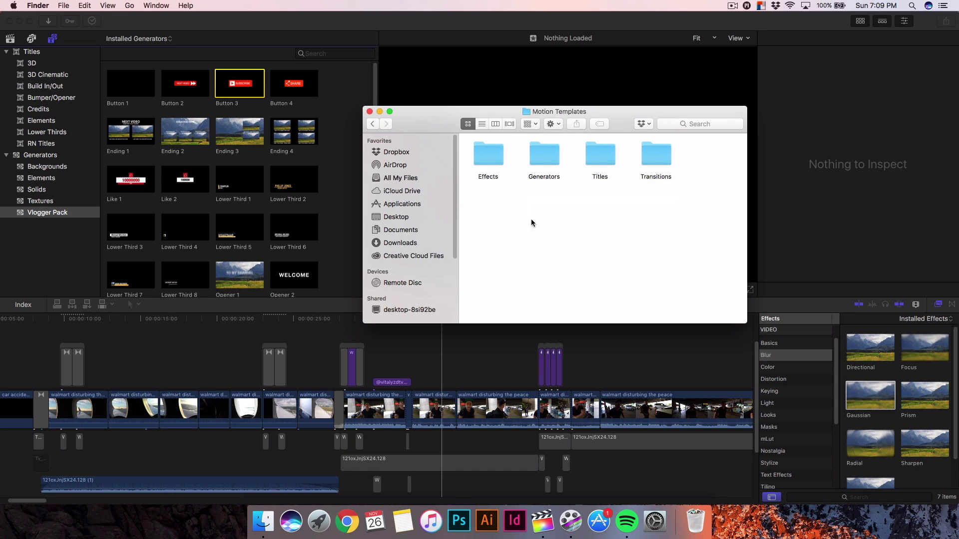
click(549, 155)
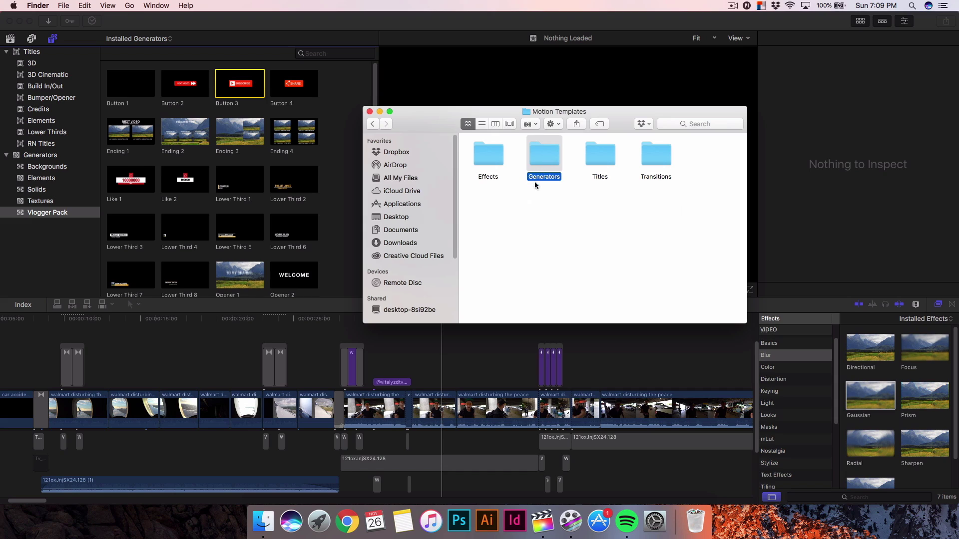
- Check the name and extension of the Generators folder in its info window and close that window
right_click(543, 152)
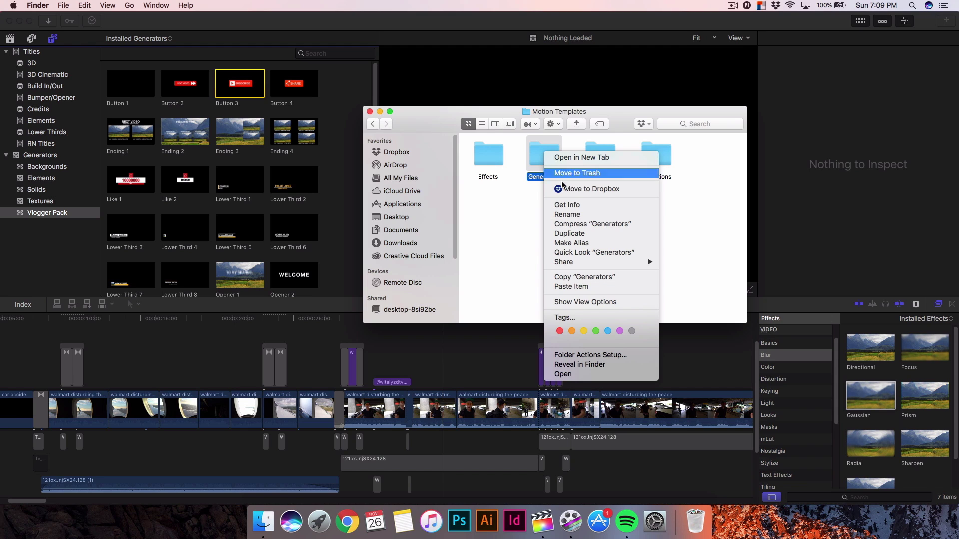
click(567, 204)
click(77, 185)
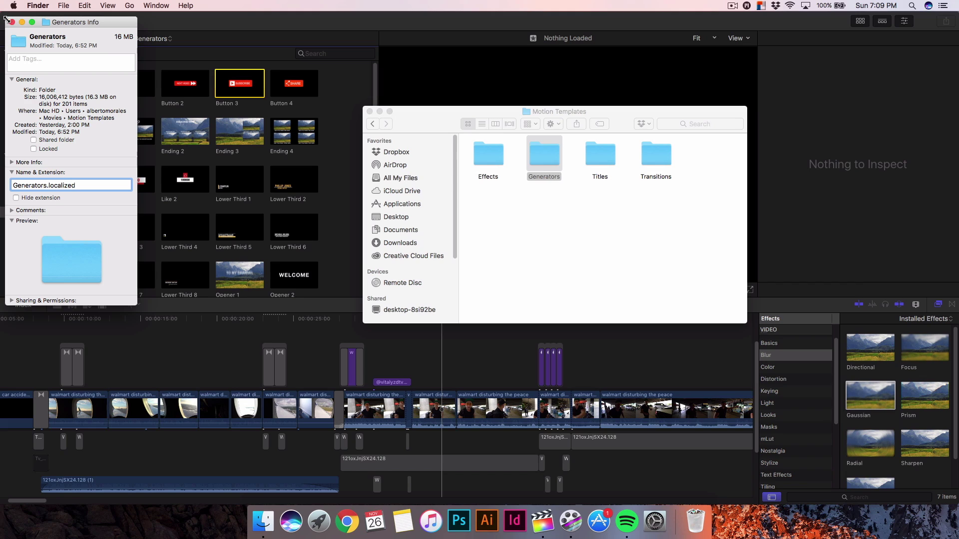
click(12, 23)
click(507, 233)
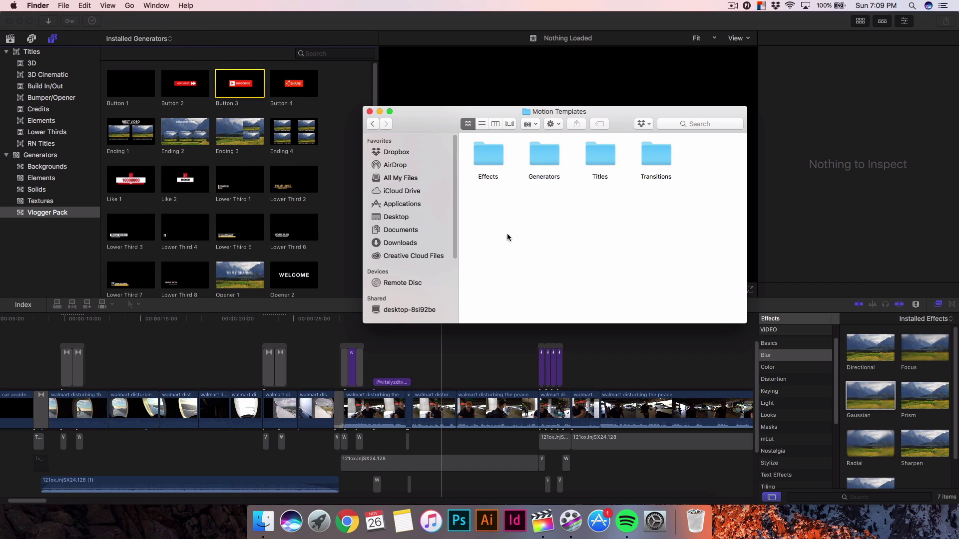
- Open the Generators folder, locate the Vlogger Pack folder in it, and close the Finder window
click(541, 158)
double_click(541, 158)
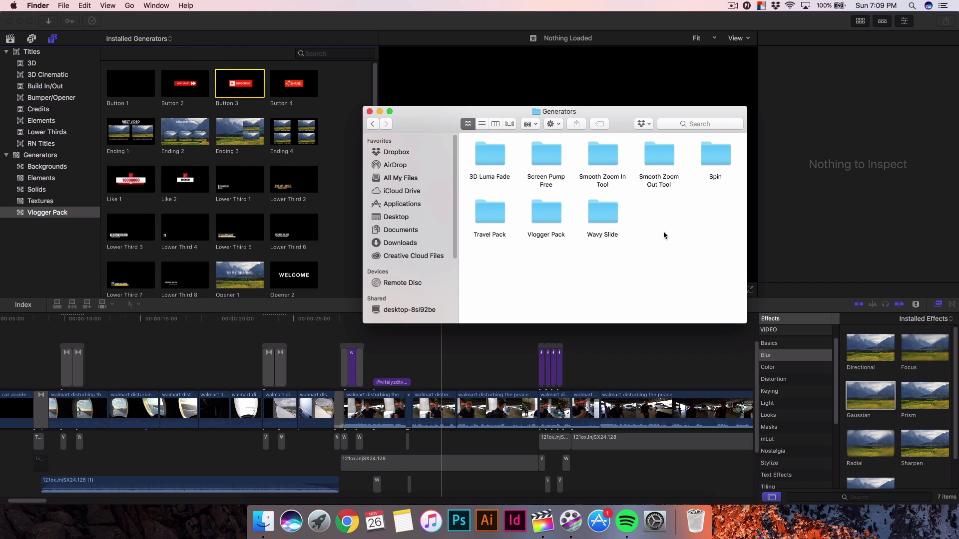
click(551, 230)
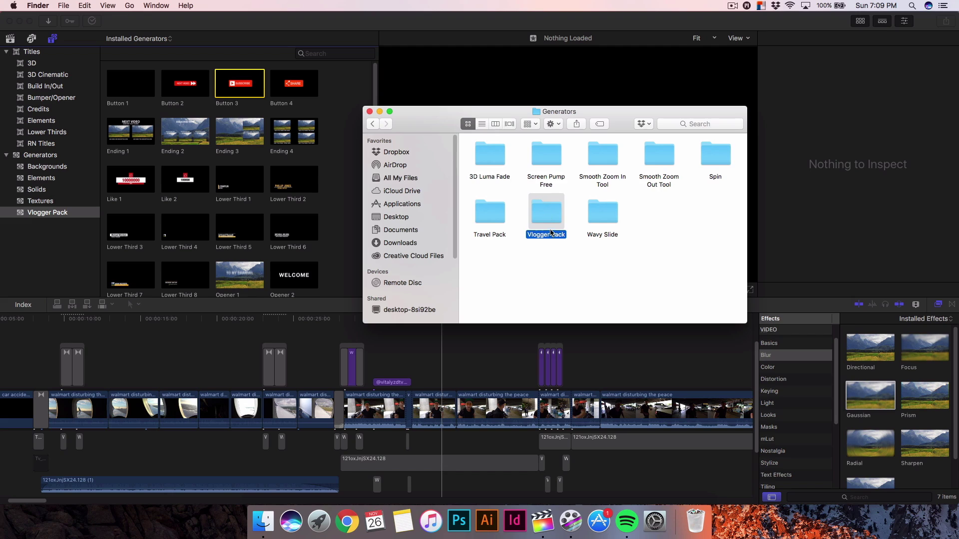
click(629, 273)
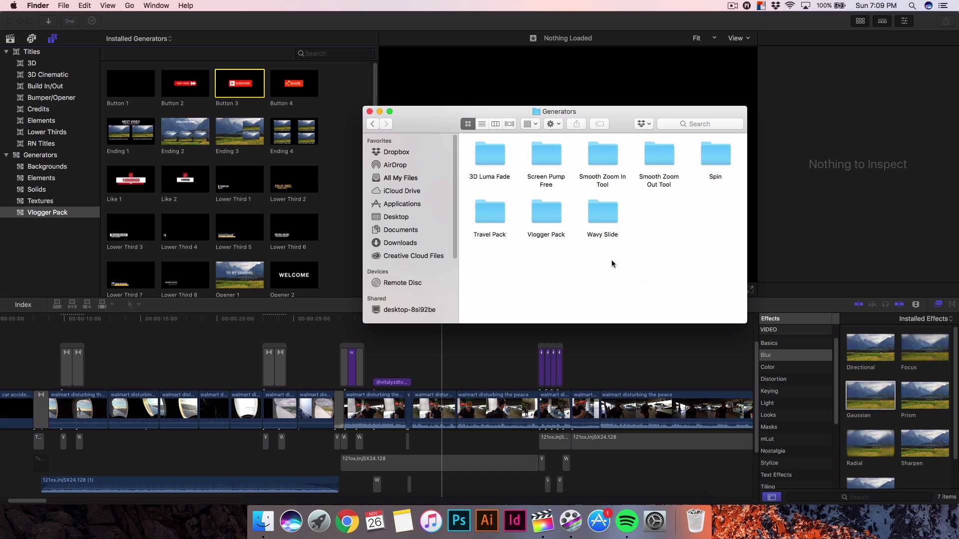
click(370, 111)
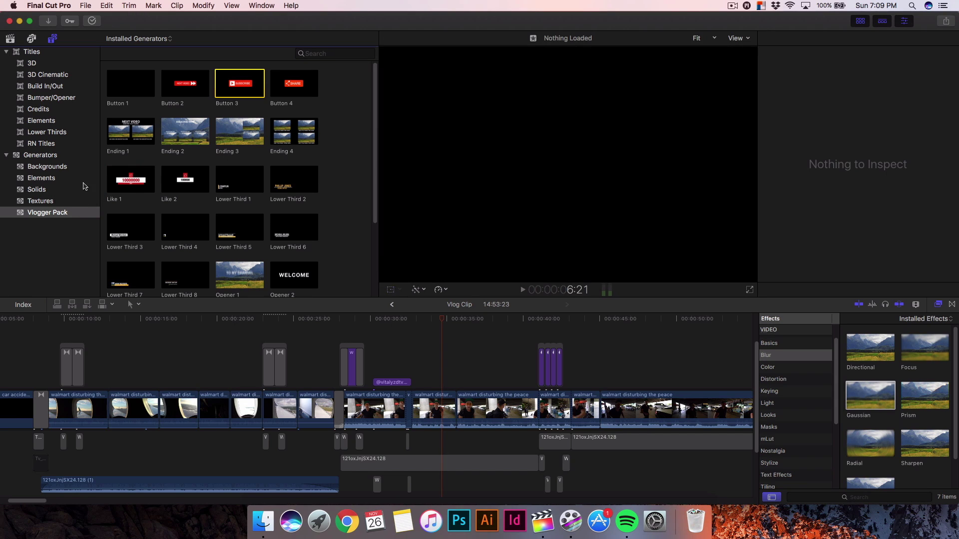
- Preview the Button and Ending generators of the Vlogger Pack in Final Cut Pro
click(166, 85)
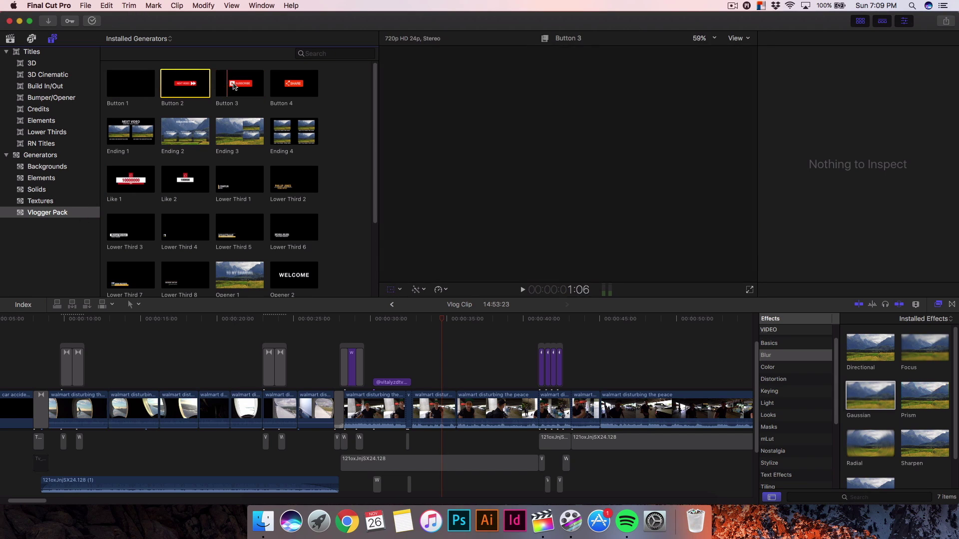
click(288, 86)
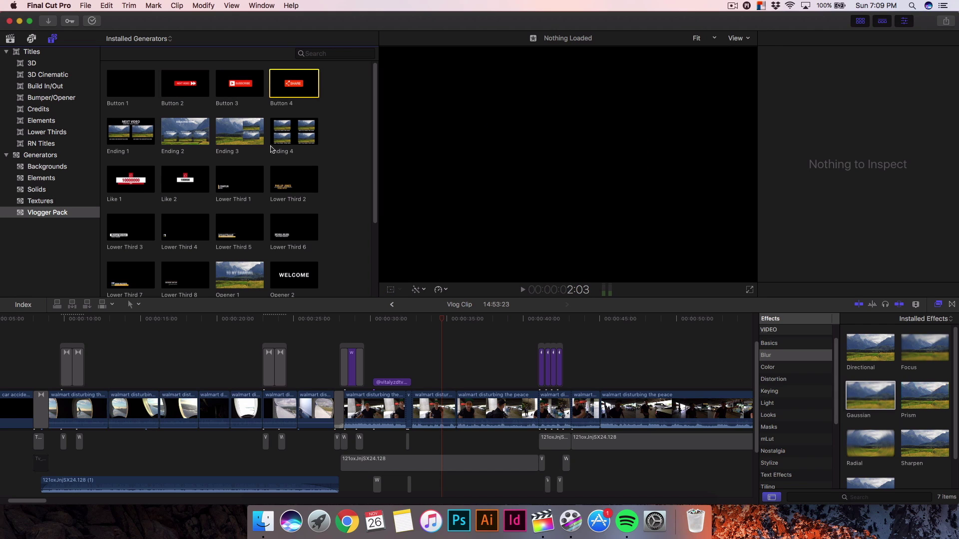
click(278, 135)
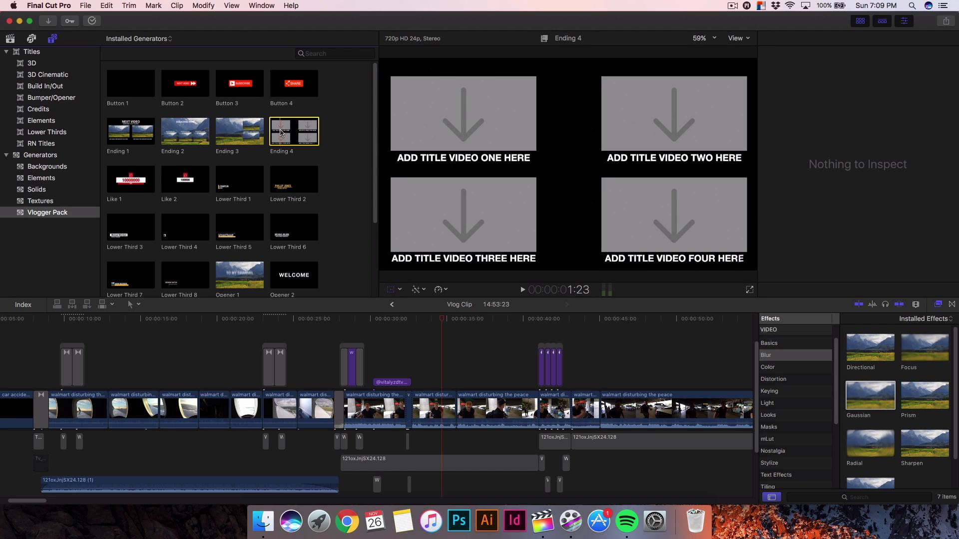
click(233, 130)
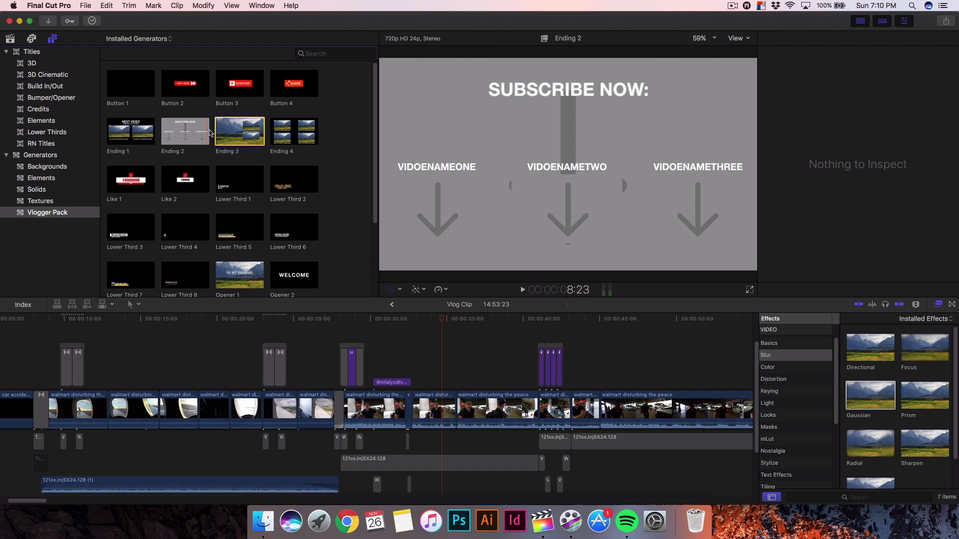
- Place the Ending 2 generator above the timeline's last clip, starting at 14:47:13, and show its published parameters
drag(175, 129, 223, 331)
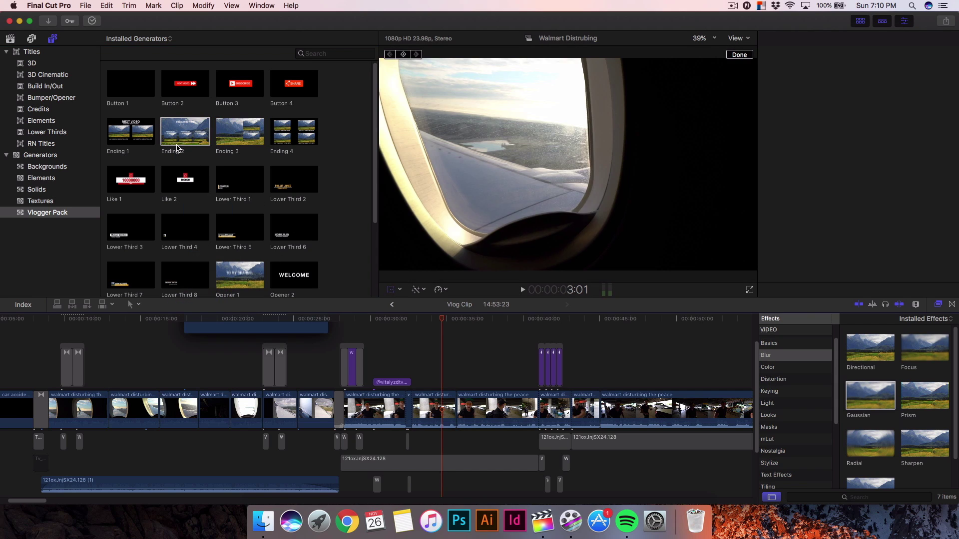
key(super+4)
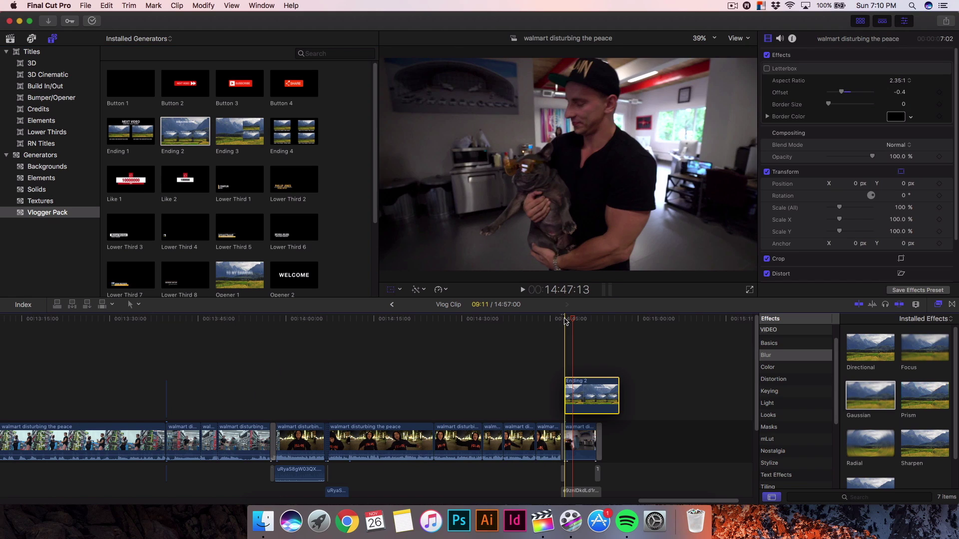
click(588, 407)
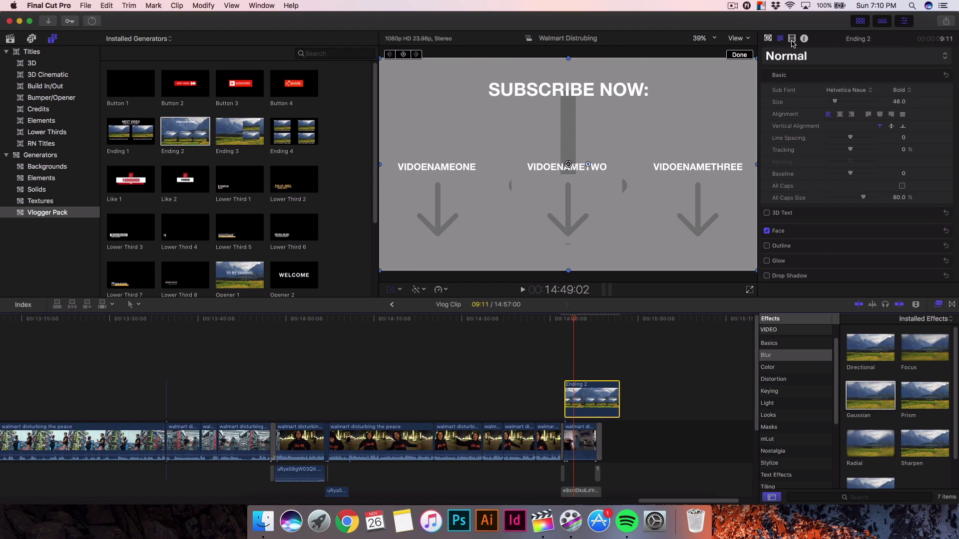
click(769, 39)
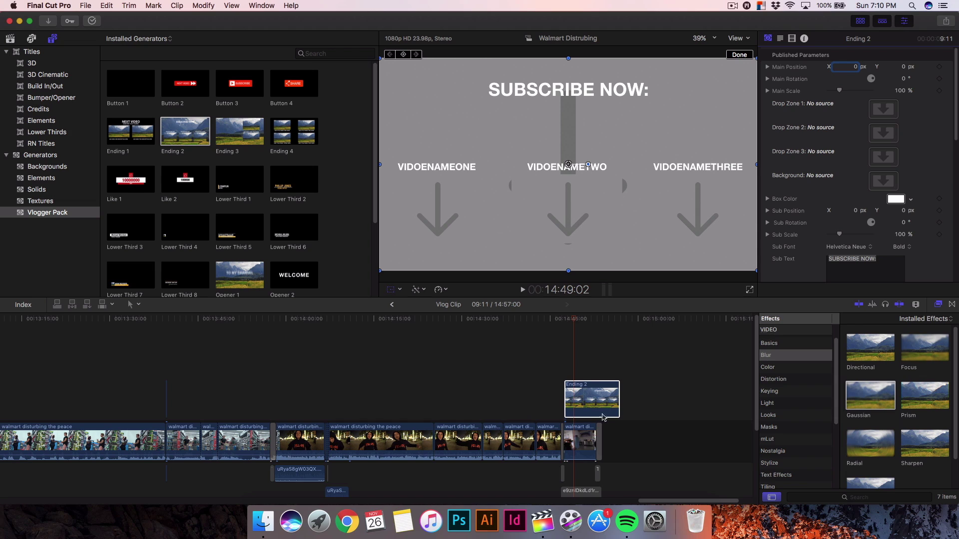
- Fill Ending 2's Background with the last clip beneath it and play back the end screen from its start
click(883, 180)
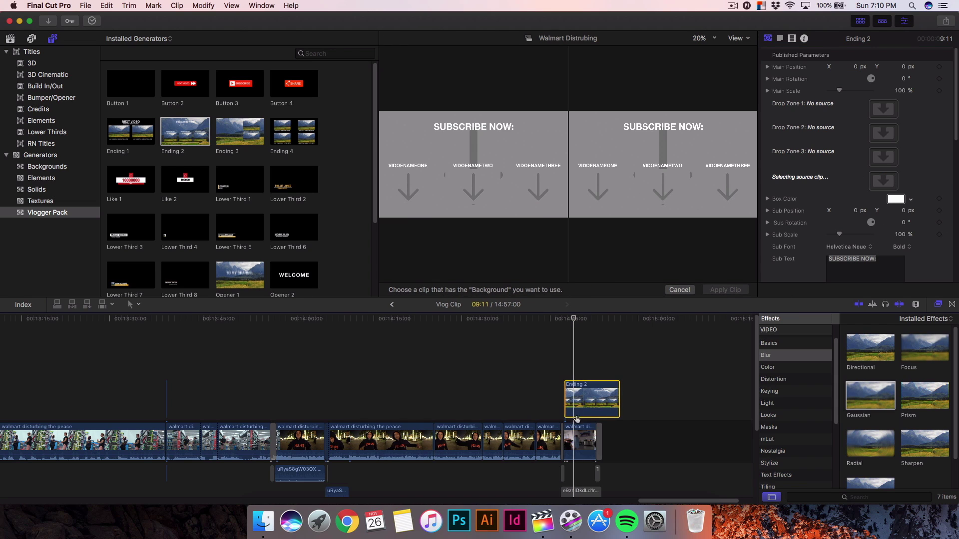
click(578, 442)
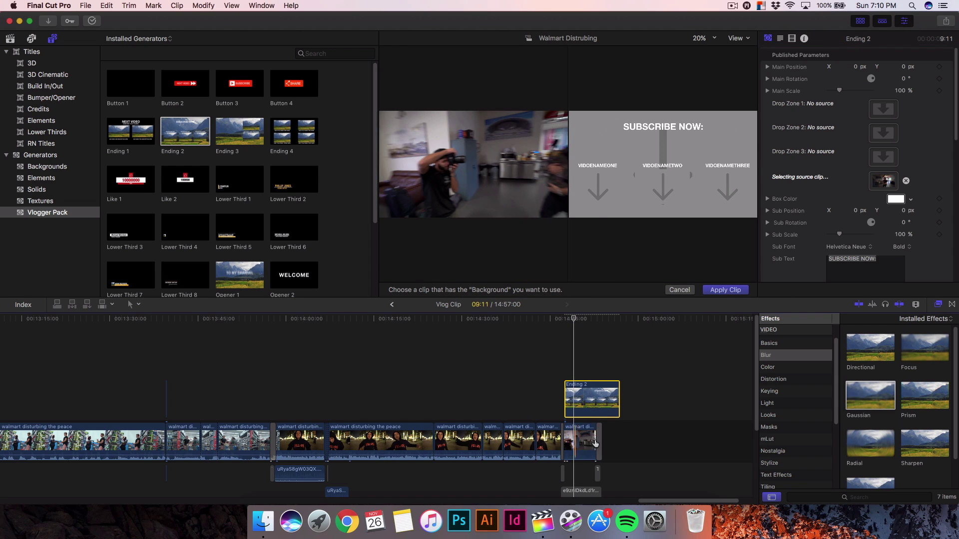
click(732, 291)
key(space)
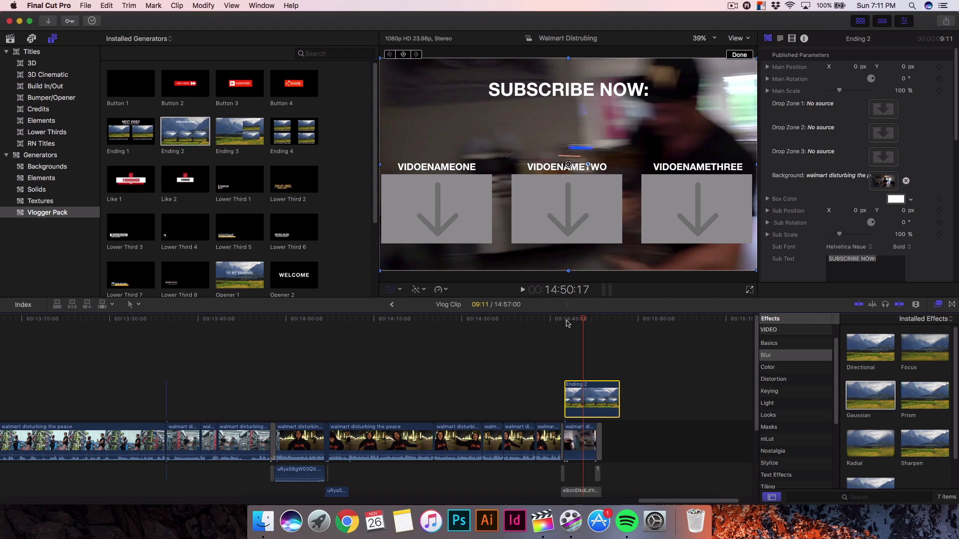
click(567, 320)
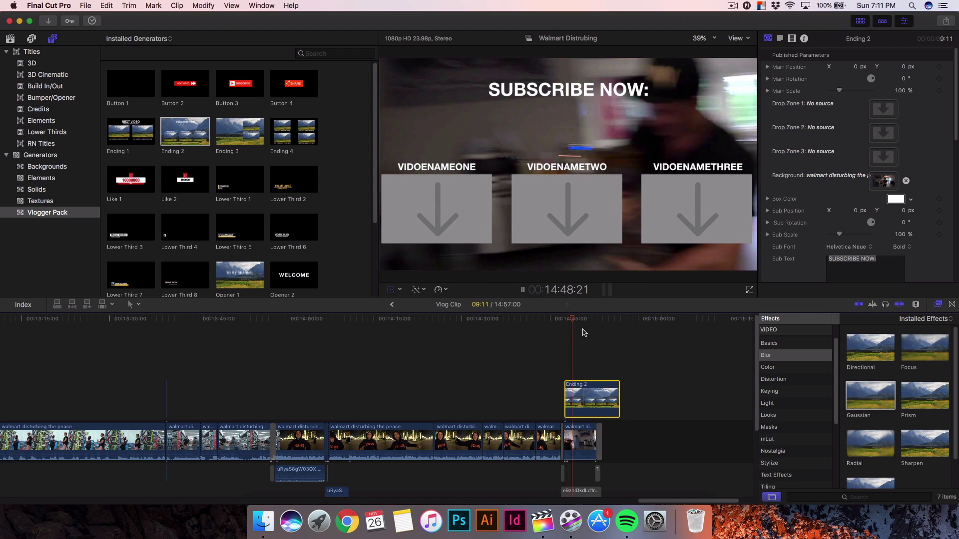
key(space)
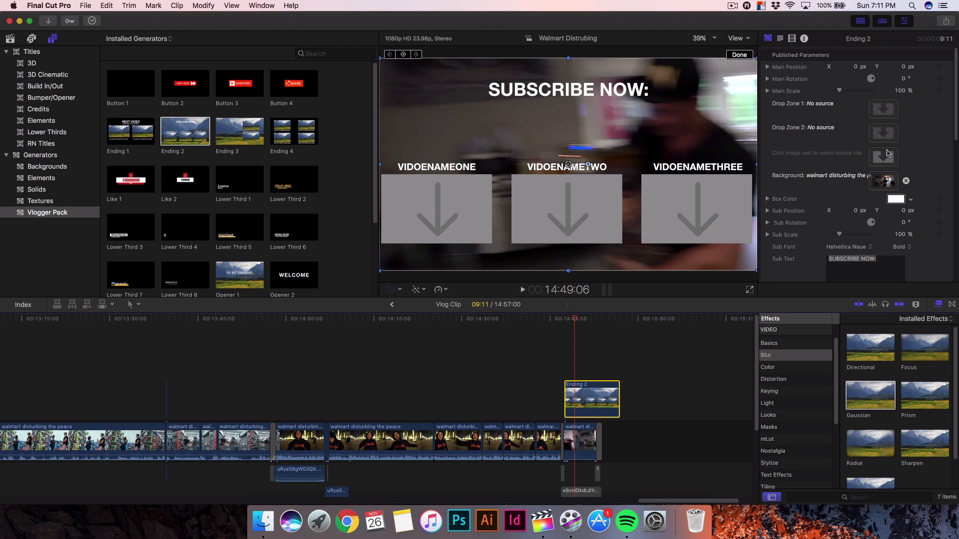
- Fill Ending 2's Drop Zone 1 with the walmart disturbing the peace clip near 14:11 and play back the end screen
click(883, 109)
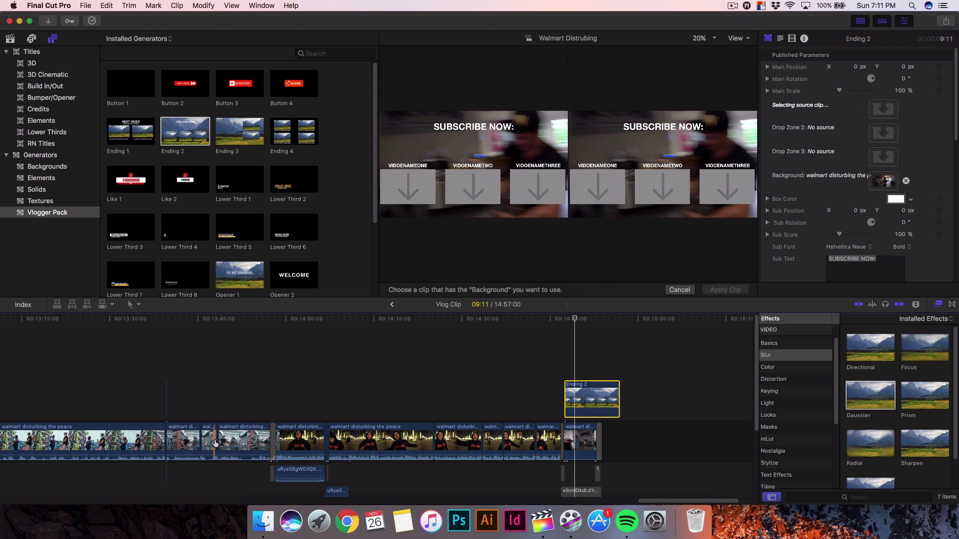
click(372, 438)
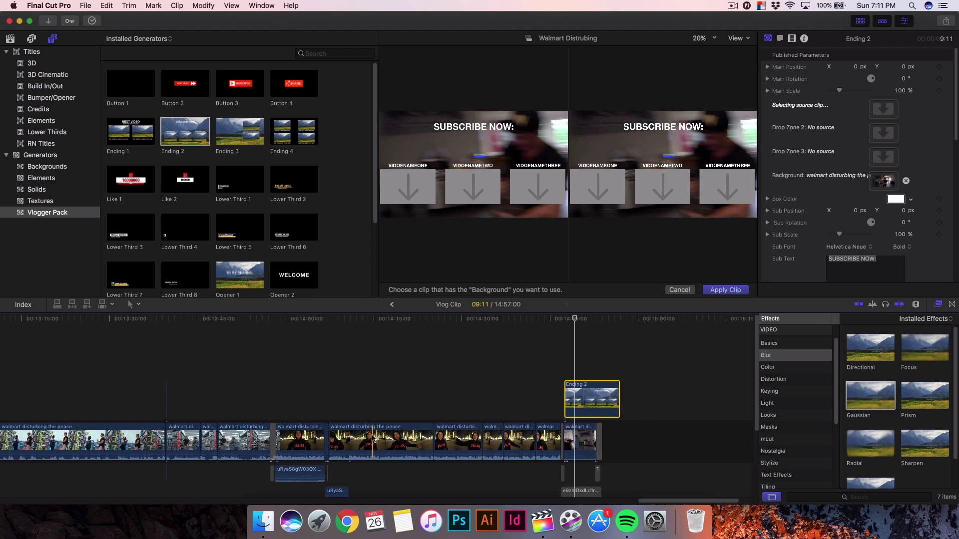
click(725, 290)
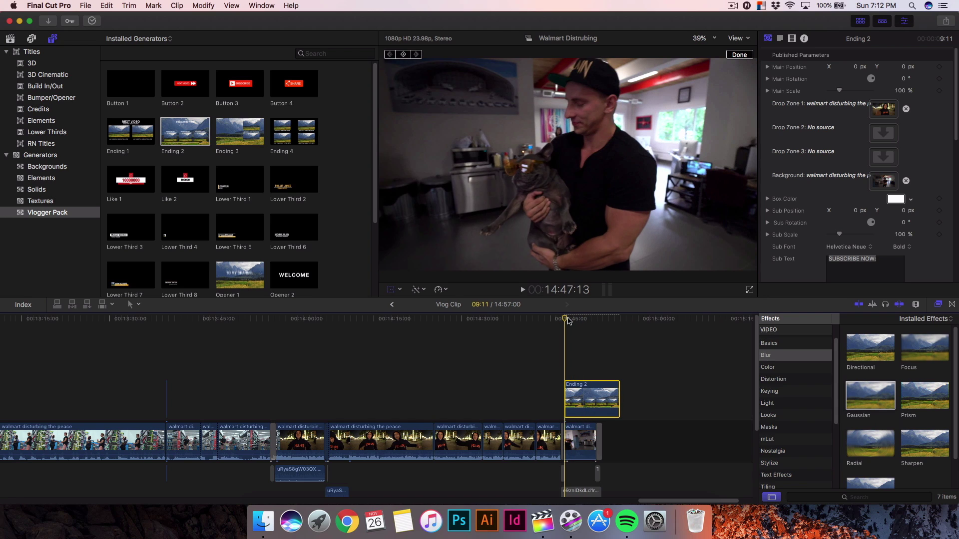
key(space)
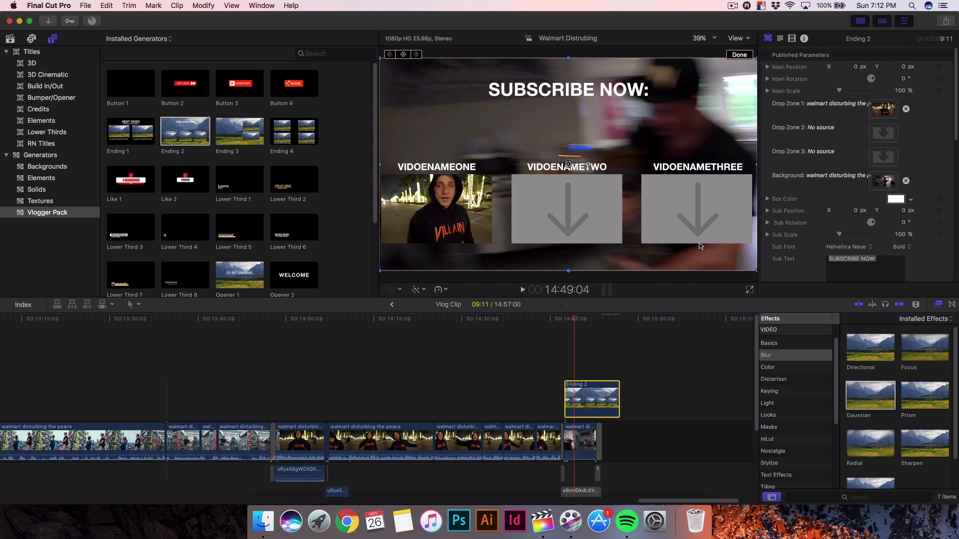
- Delete the Ending 2 generator from the end of the timeline and return to the first minutes of the project
key(Delete)
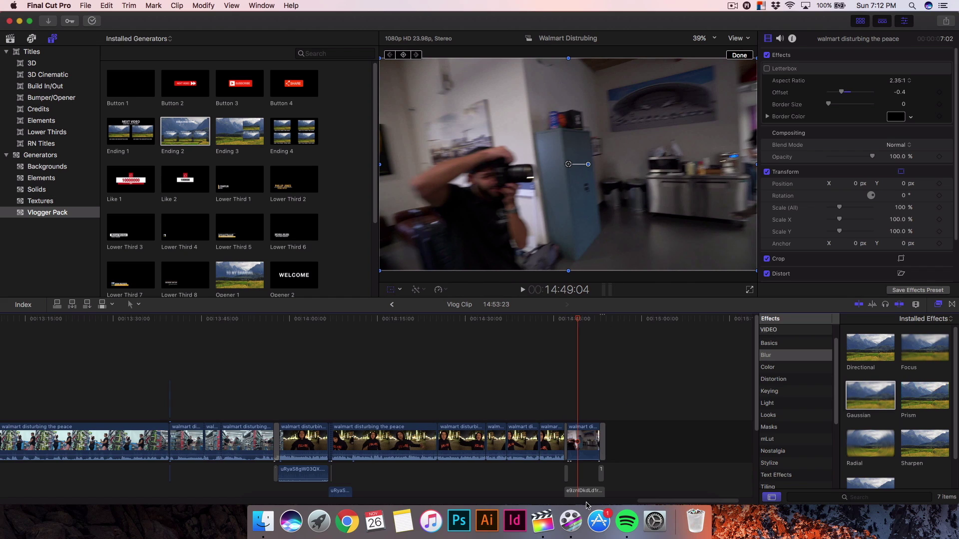
scroll(99, 495, left, 10)
scroll(99, 495, left, 10)
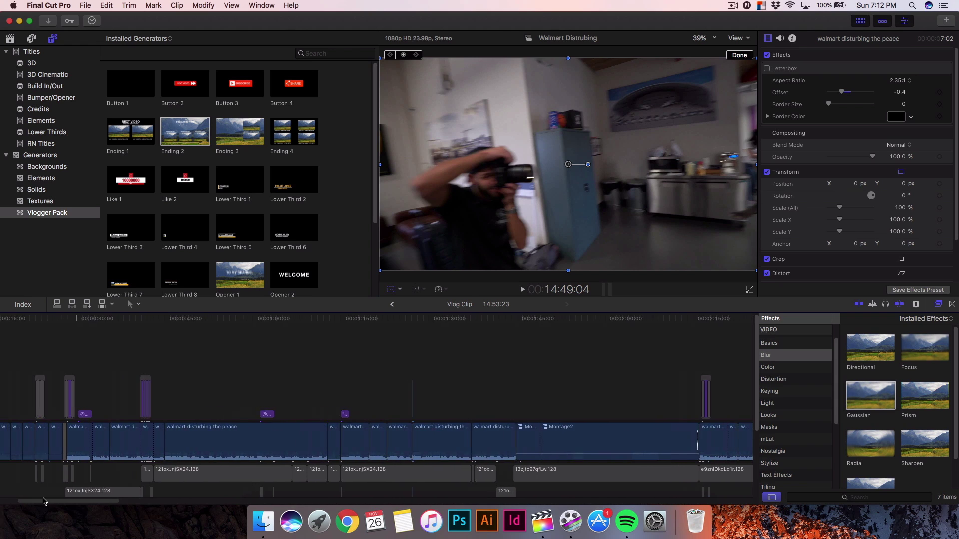
- Preview the Vlogger Pack's lower third, screen holder, warning, opener and button generators
click(105, 344)
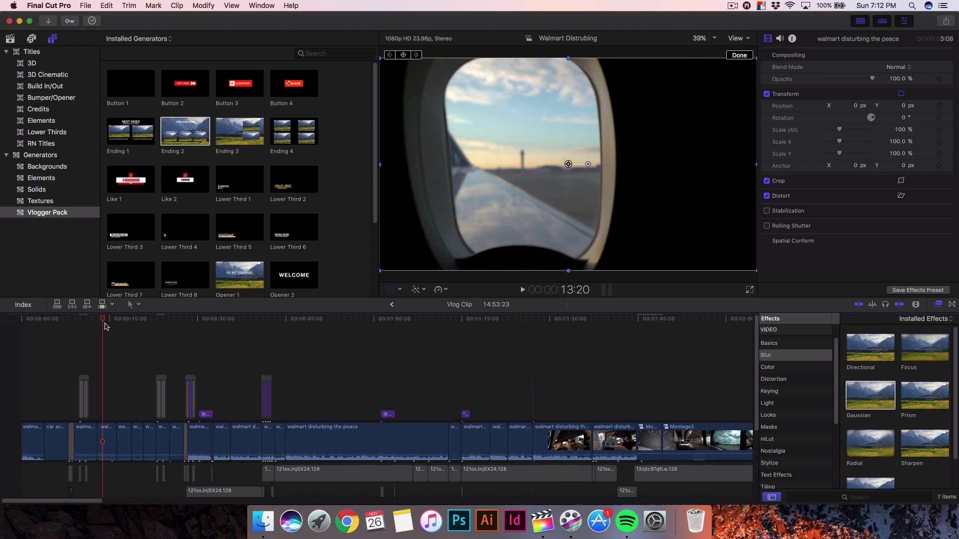
key(super+equal)
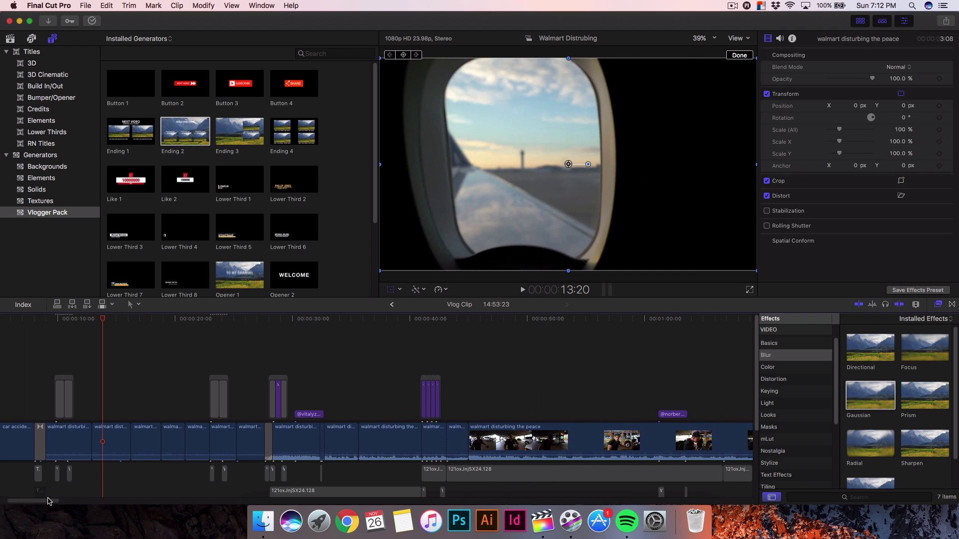
scroll(210, 249, down, 2)
click(187, 220)
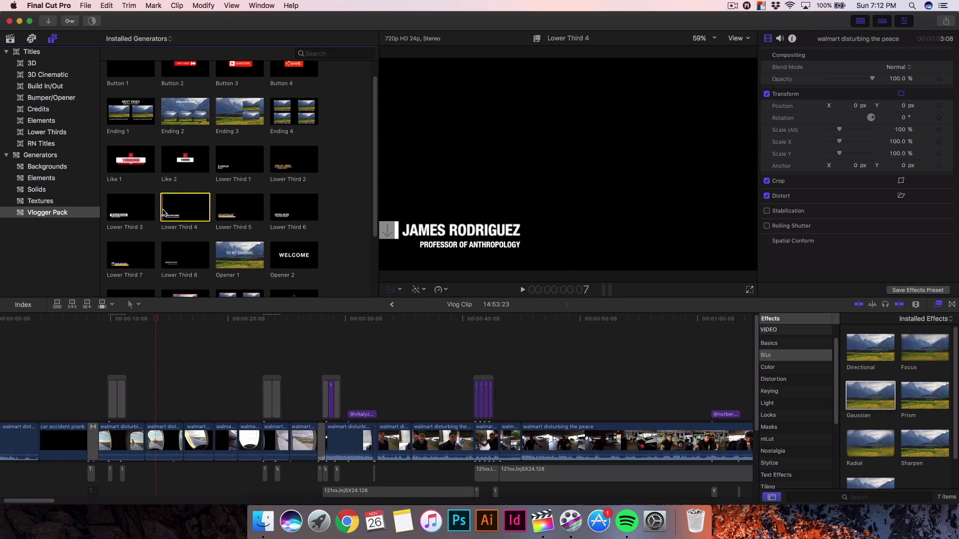
scroll(168, 258, down, 3)
click(193, 227)
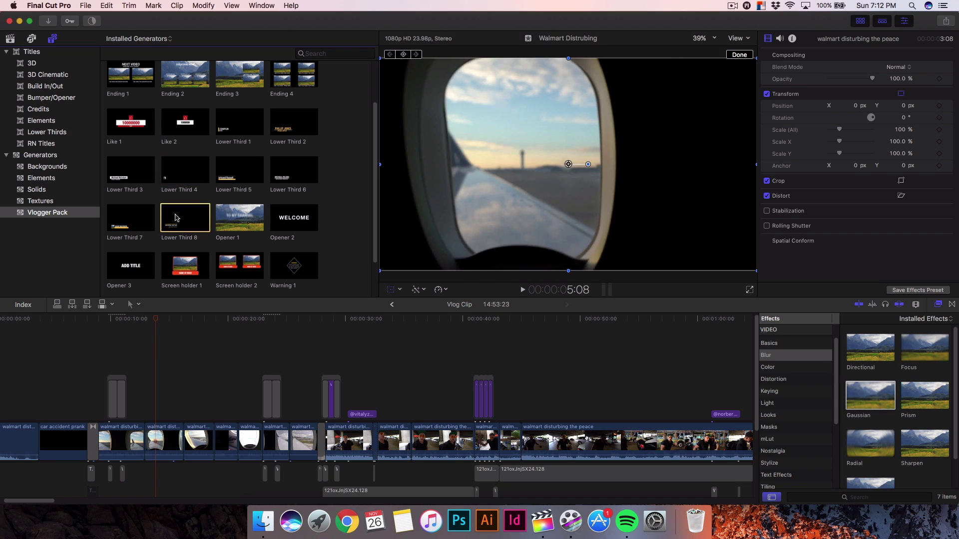
scroll(192, 228, down, 3)
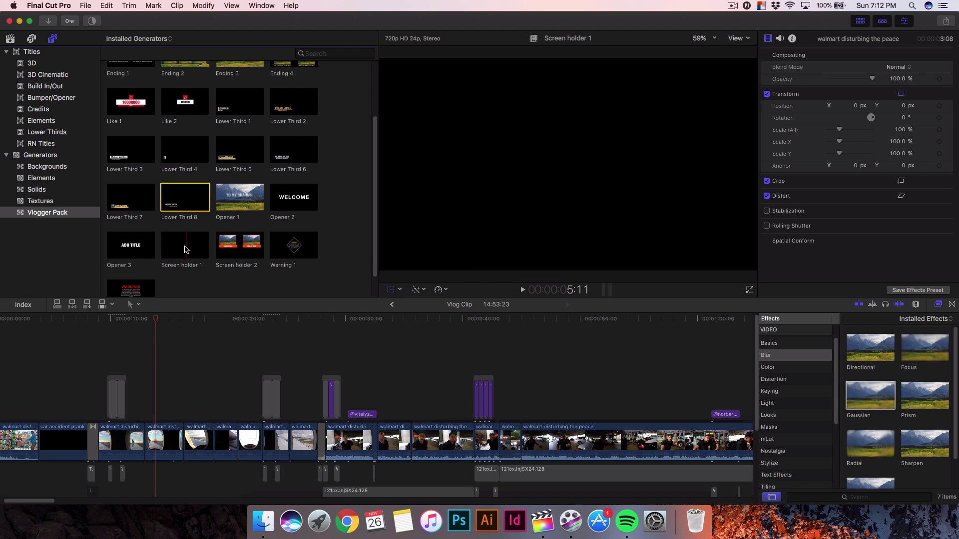
click(202, 234)
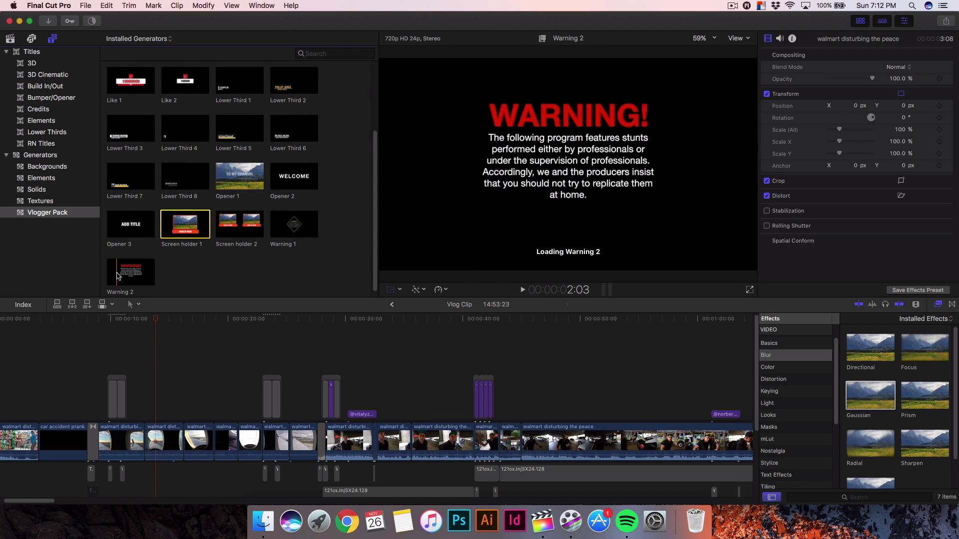
click(117, 276)
click(284, 174)
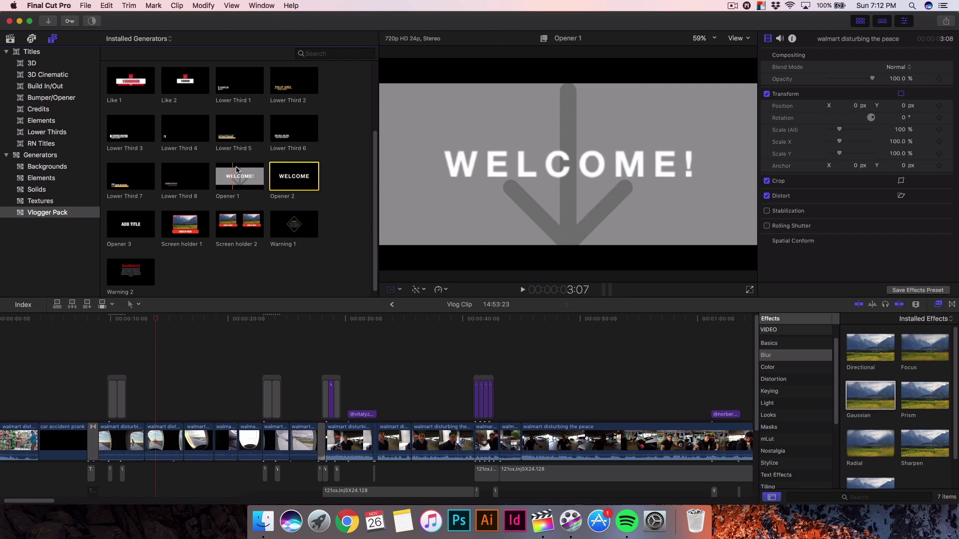
scroll(220, 149, up, 4)
click(225, 89)
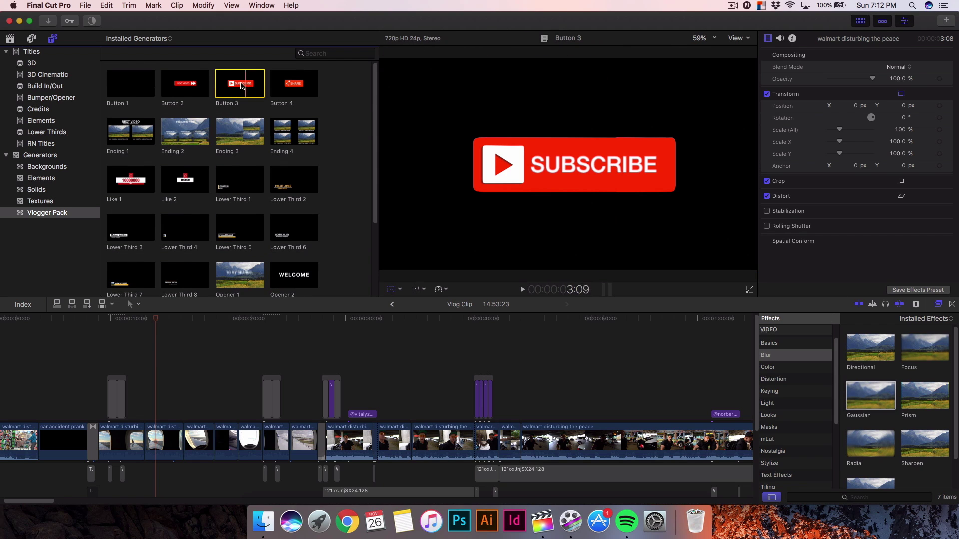
- Place the Button 3 generator above the clip near 45:00 and move its SUBSCRIBE button to the lower middle of the frame
drag(233, 87, 533, 378)
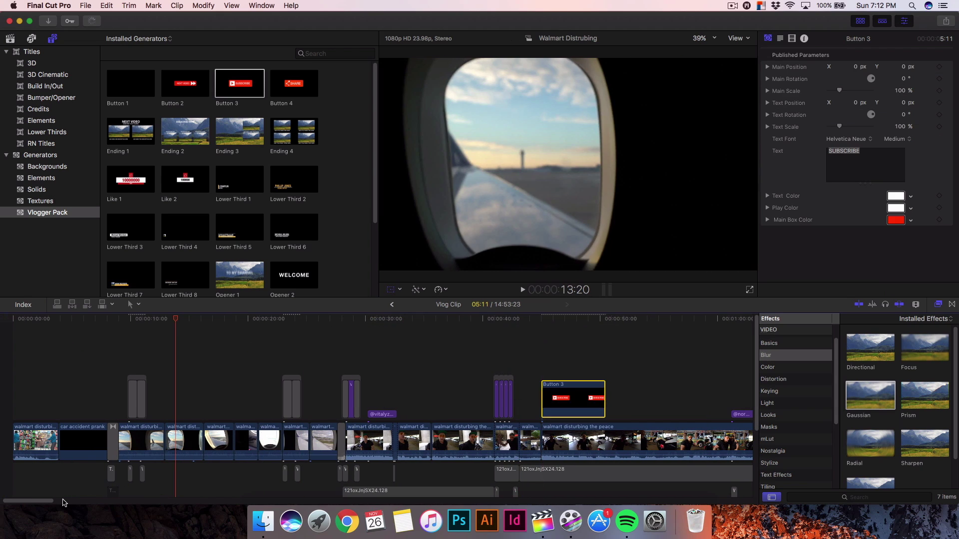
scroll(405, 341, right, 5)
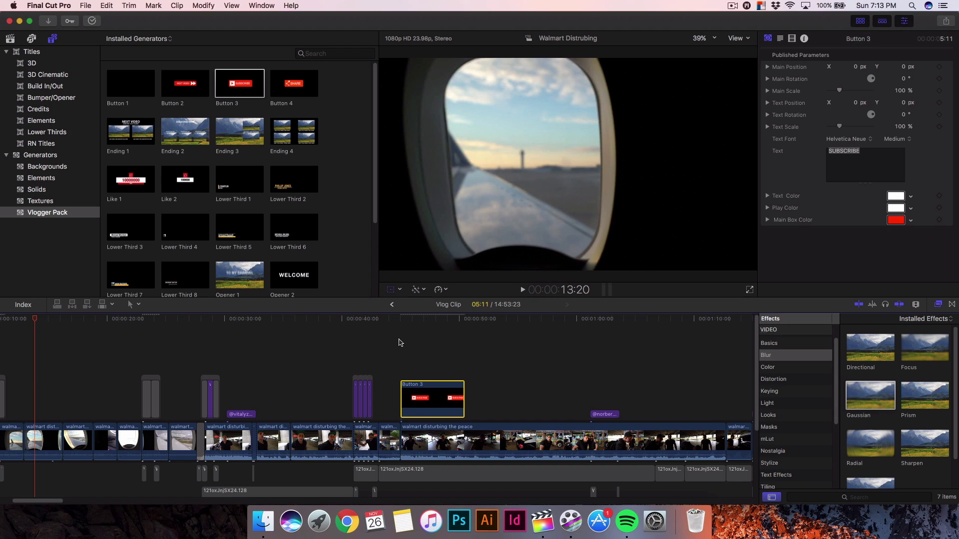
click(419, 320)
key(ctrl+super+1)
drag(431, 153, 406, 230)
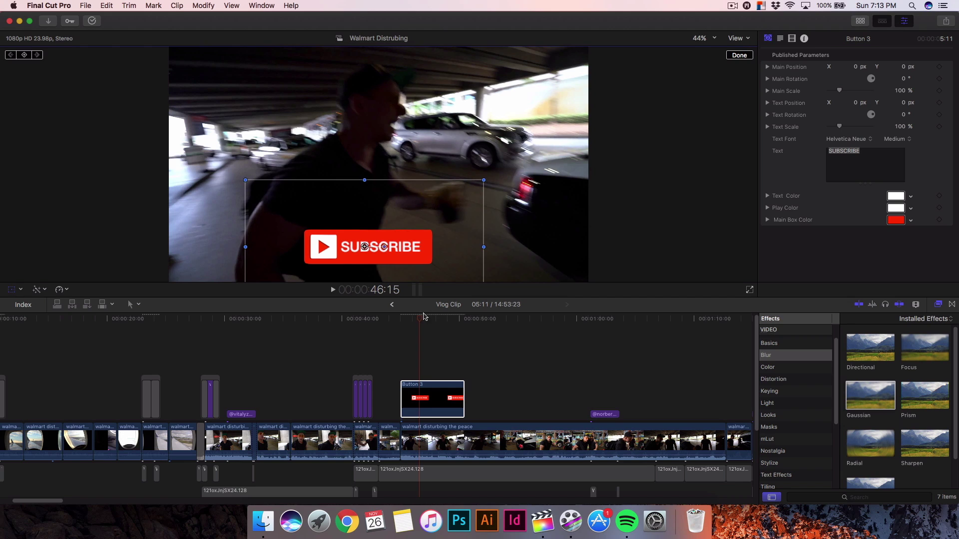
click(405, 319)
drag(407, 319, 406, 319)
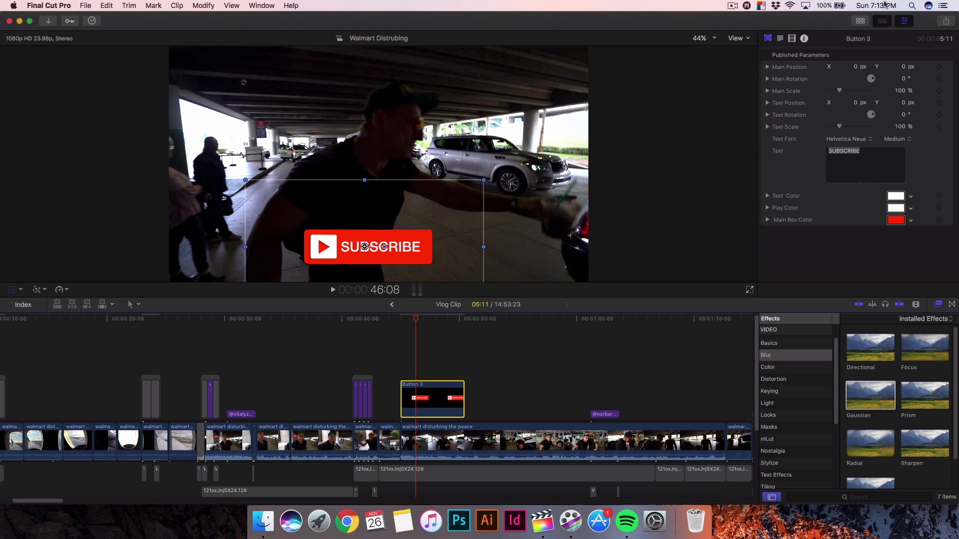
- Add the Whoosh6 sound from the Miami event beneath the start of Button 3 and play back the button's entrance
click(859, 21)
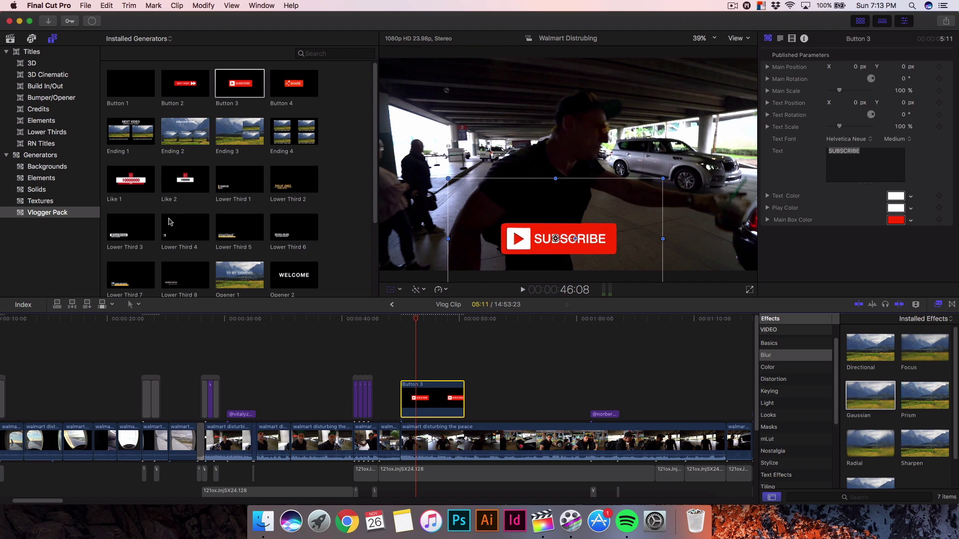
click(10, 40)
scroll(206, 167, down, 2)
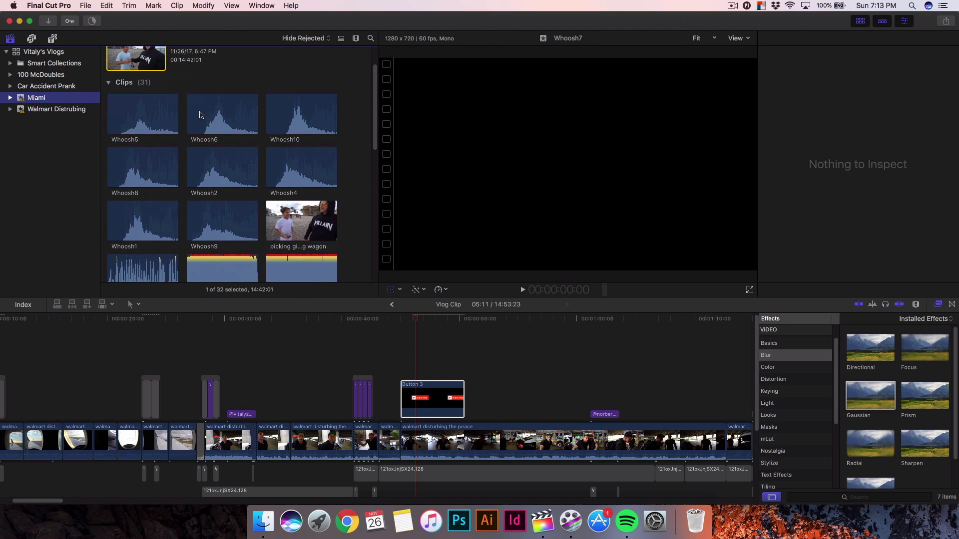
click(205, 115)
drag(207, 116, 400, 344)
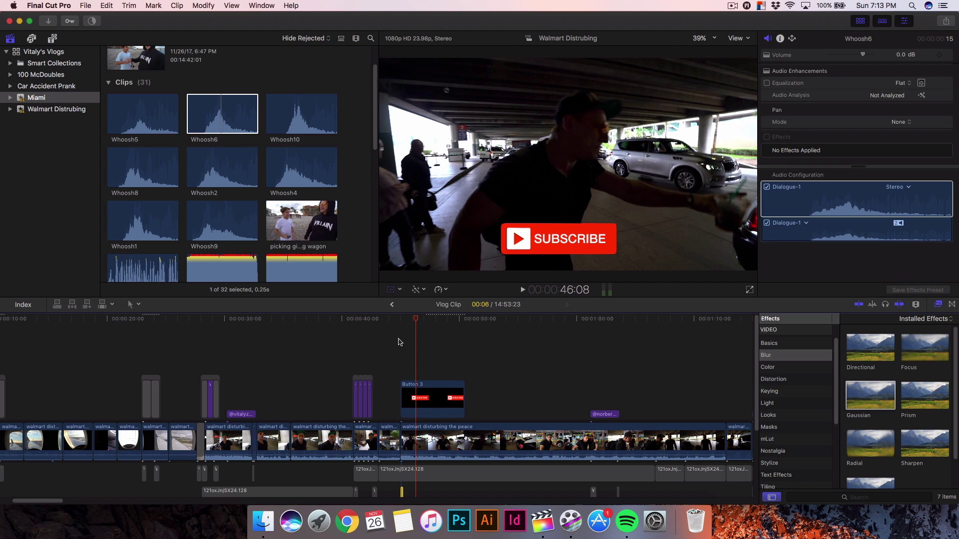
click(399, 341)
key(space)
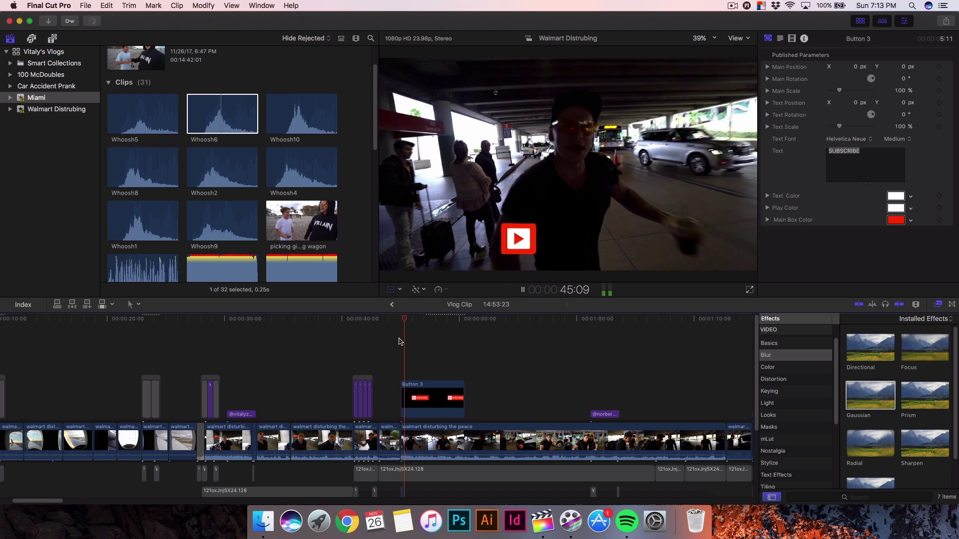
click(402, 340)
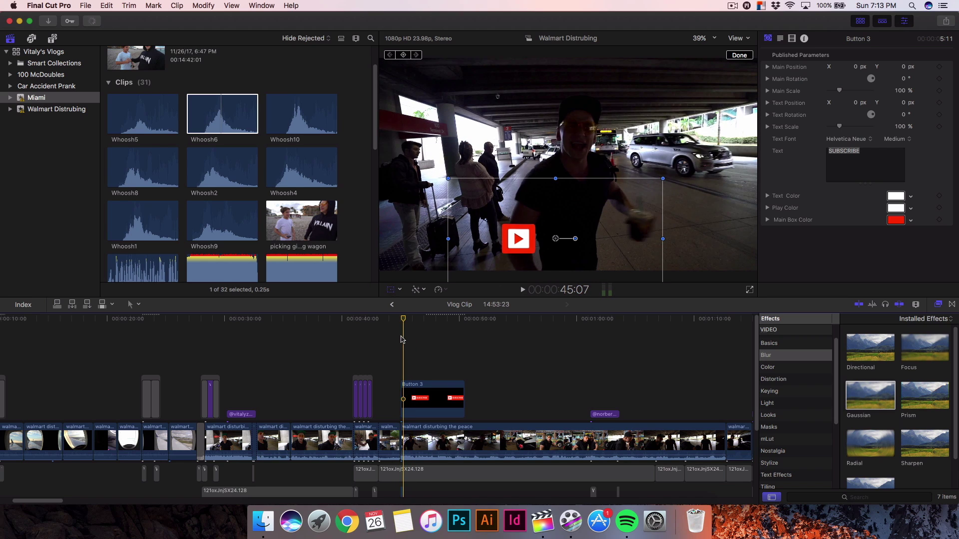
- Play back the subscribe button again and trim the end of Button 3 to 46:20
click(411, 434)
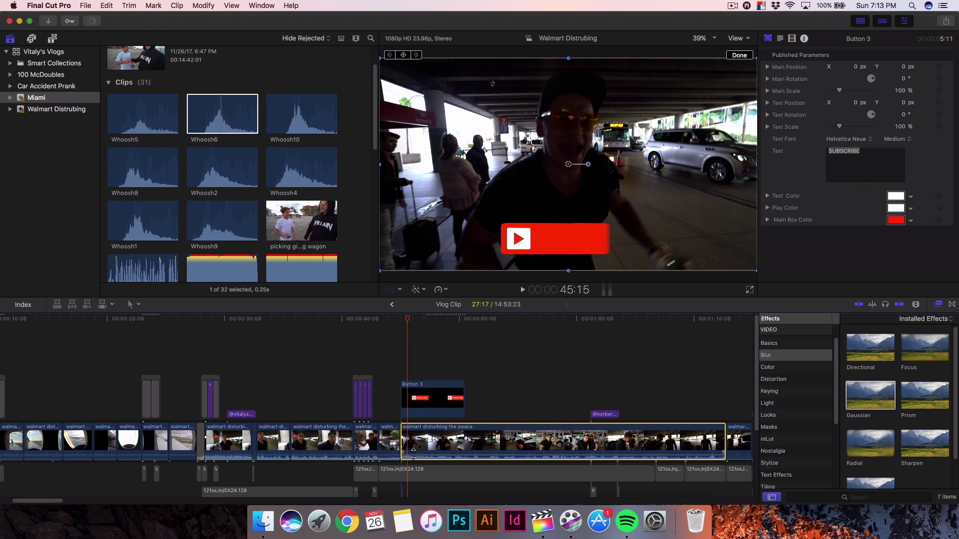
click(400, 371)
key(space)
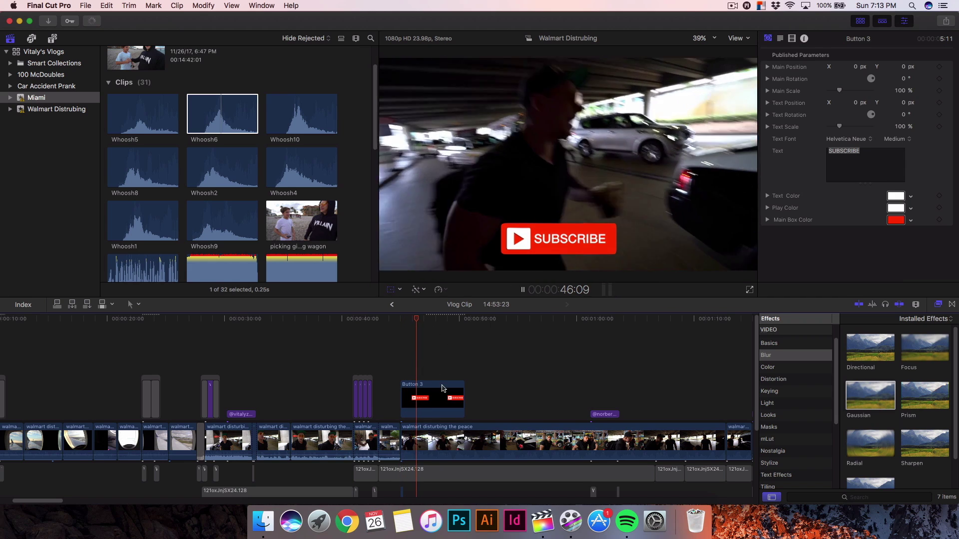
click(453, 398)
key(alt+bracketright)
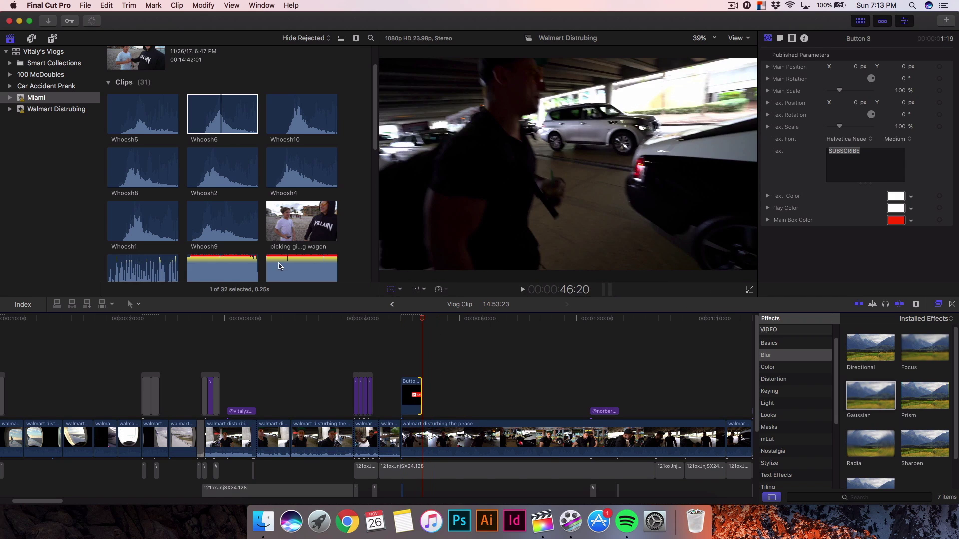
- Add the Whoosh10 sound beneath the end of Button 3 and play back the button from its start
drag(295, 125, 417, 492)
scroll(410, 449, down, 2)
click(402, 320)
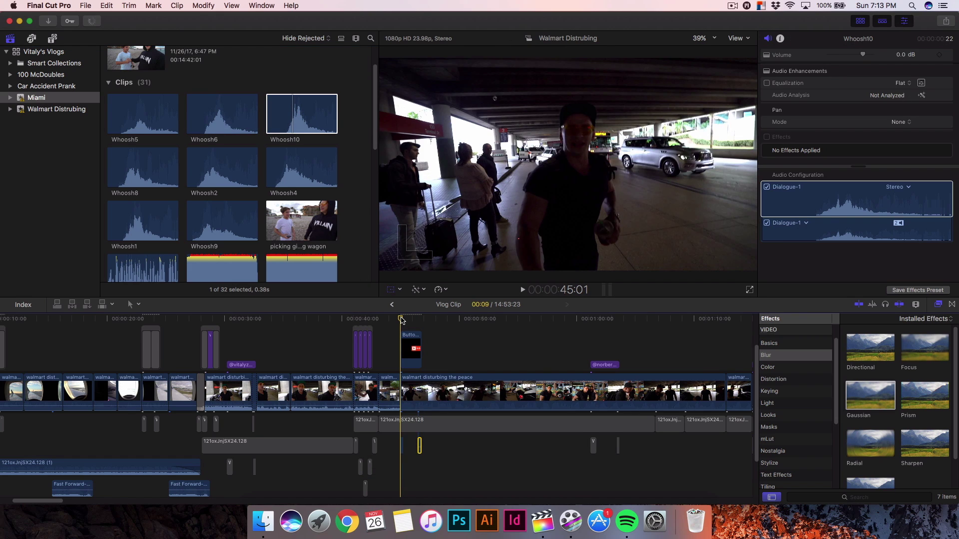
key(space)
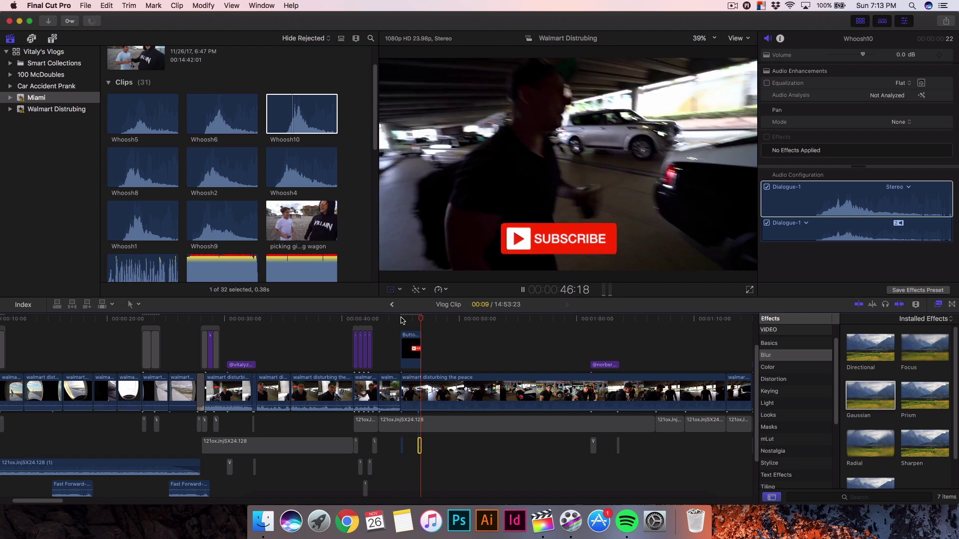
click(417, 320)
- Render the selected Whoosh10 clip and play back the subscribe button section
click(203, 6)
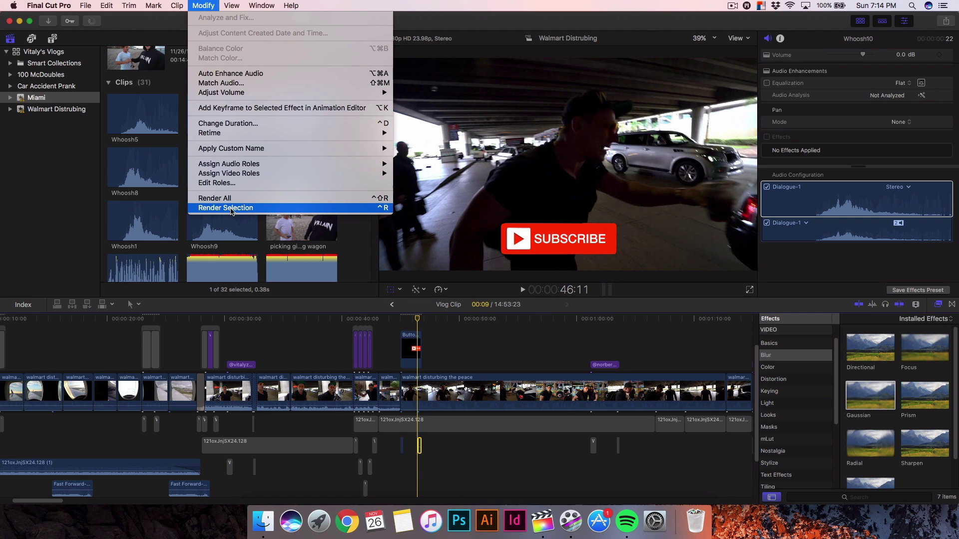
click(231, 209)
click(412, 354)
key(space)
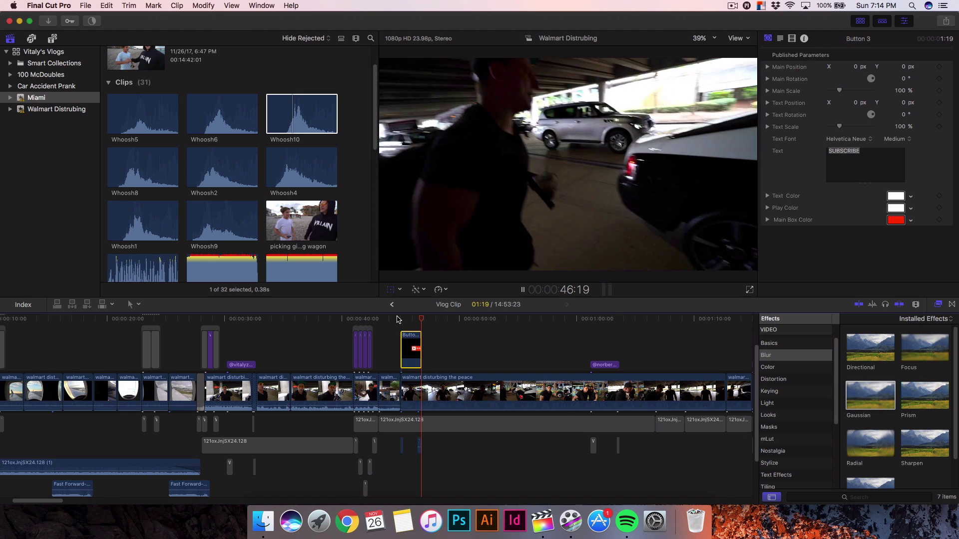
key(space)
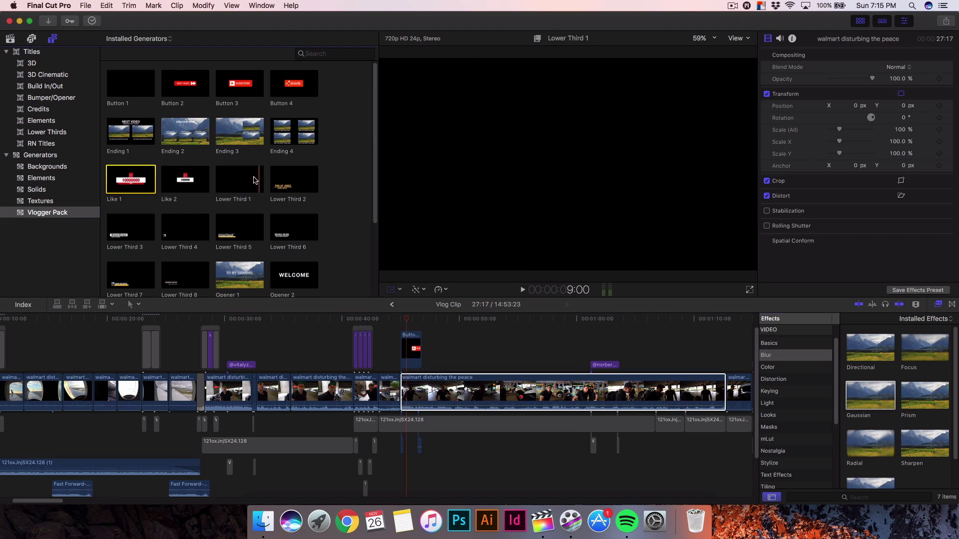
- Place the Lower Third 1 generator above the walmart disturbing the peace clip, starting at 49:04
click(234, 179)
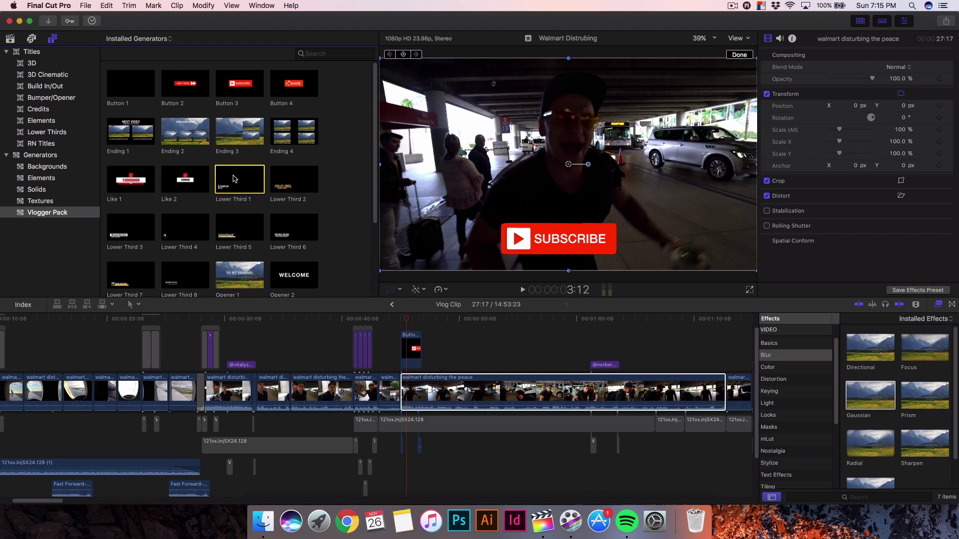
drag(237, 178, 471, 333)
click(479, 321)
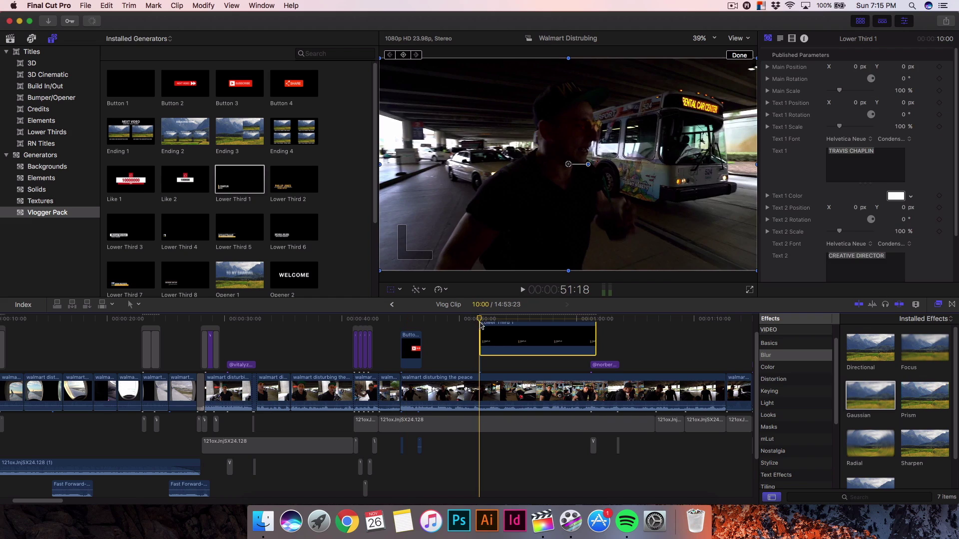
scroll(488, 341, up, 2)
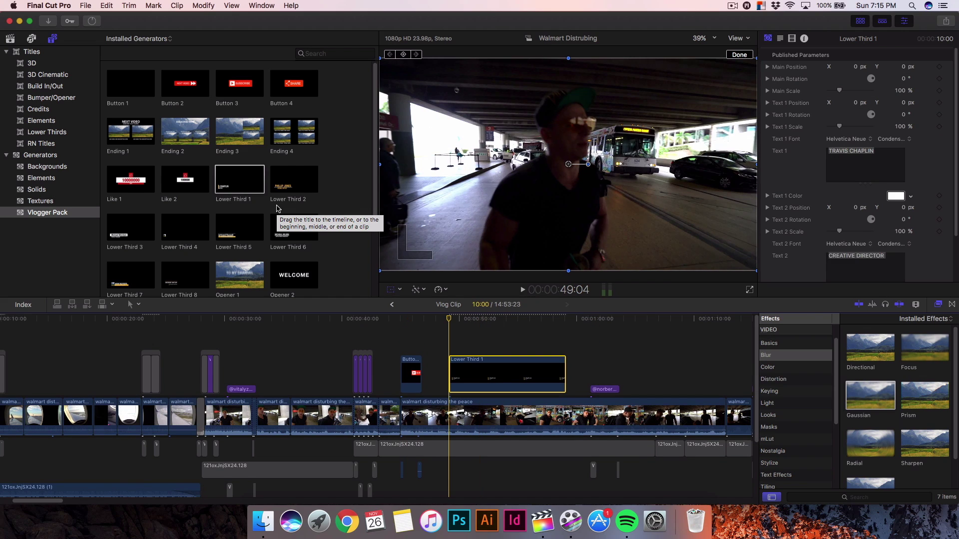
click(860, 21)
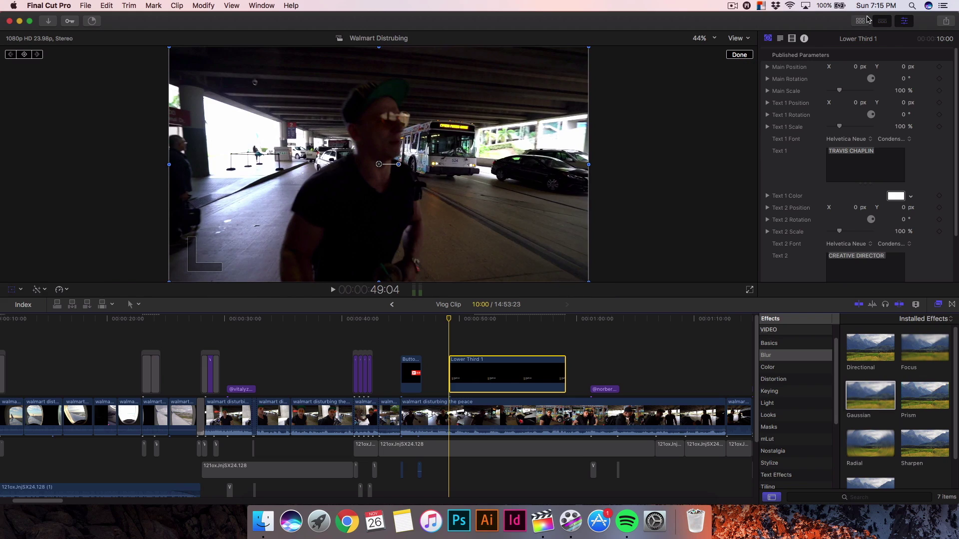
click(861, 21)
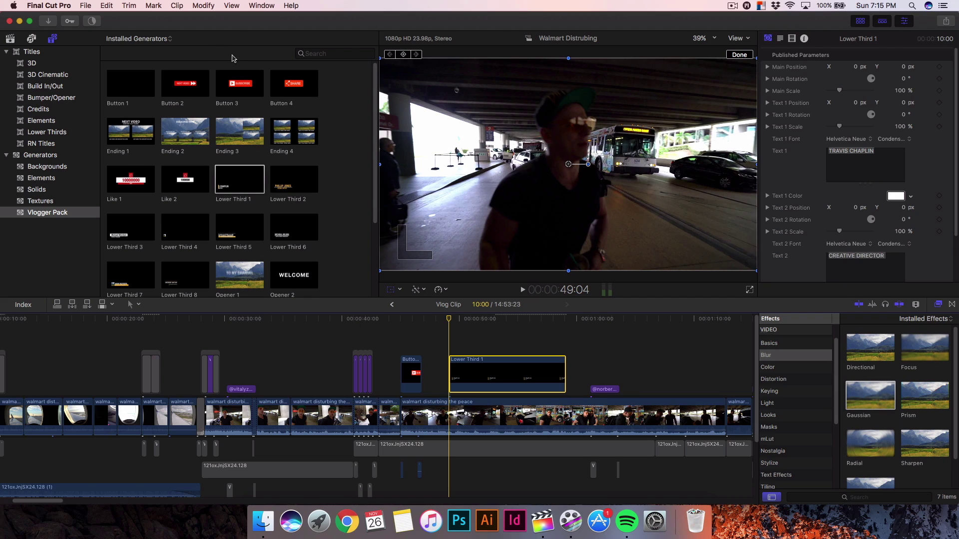
- Open the Miami project from the media library and select the picking girl up in g wagon source clip
click(10, 39)
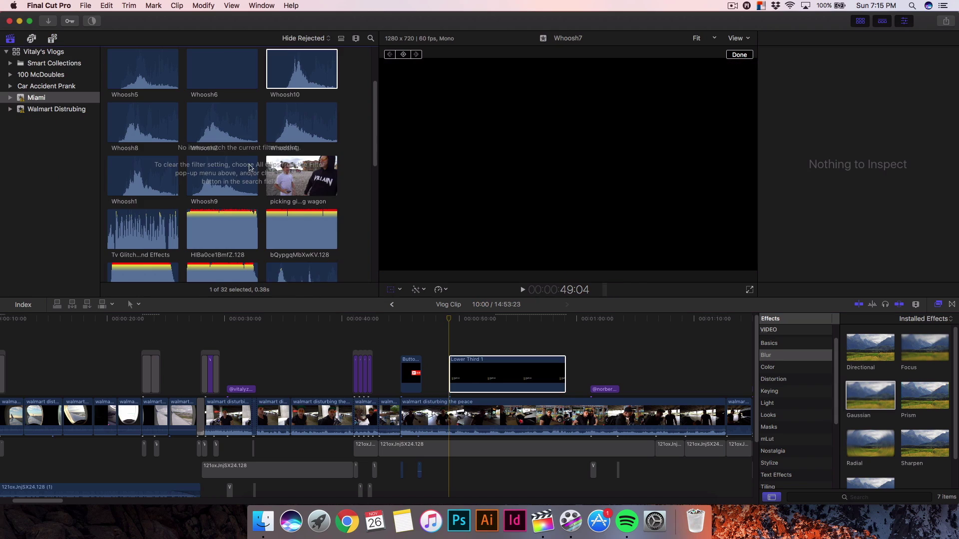
scroll(353, 216, up, 3)
scroll(356, 220, down, 1)
scroll(355, 220, down, 10)
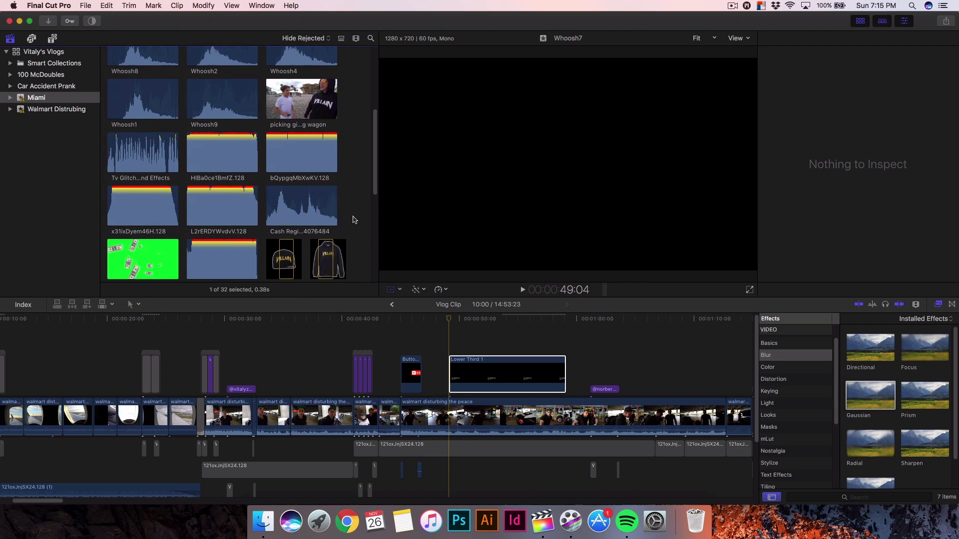
scroll(353, 220, up, 10)
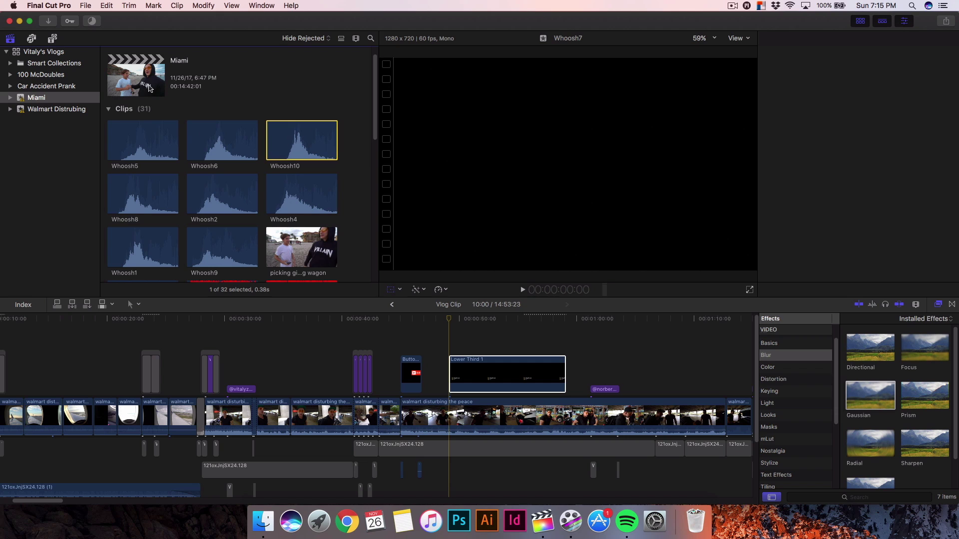
double_click(149, 88)
scroll(272, 199, down, 3)
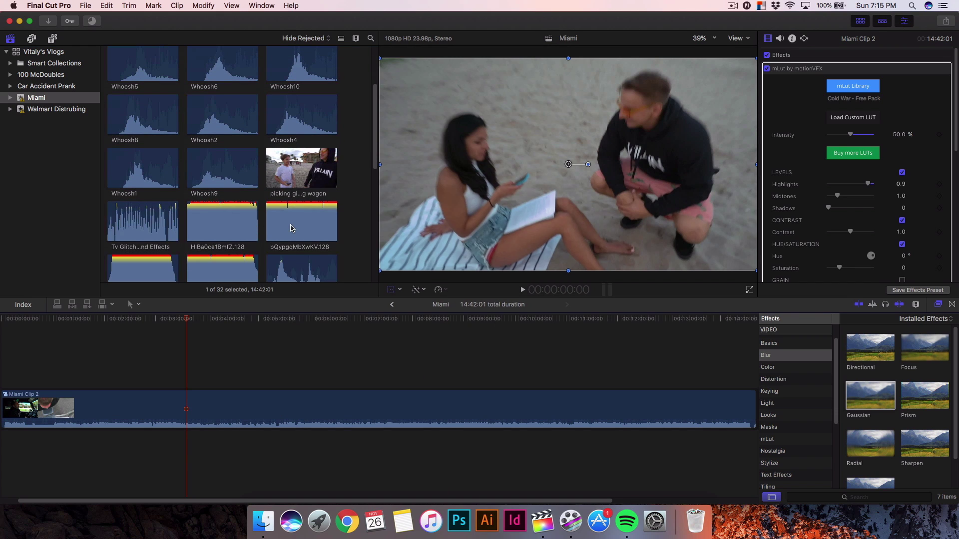
click(272, 167)
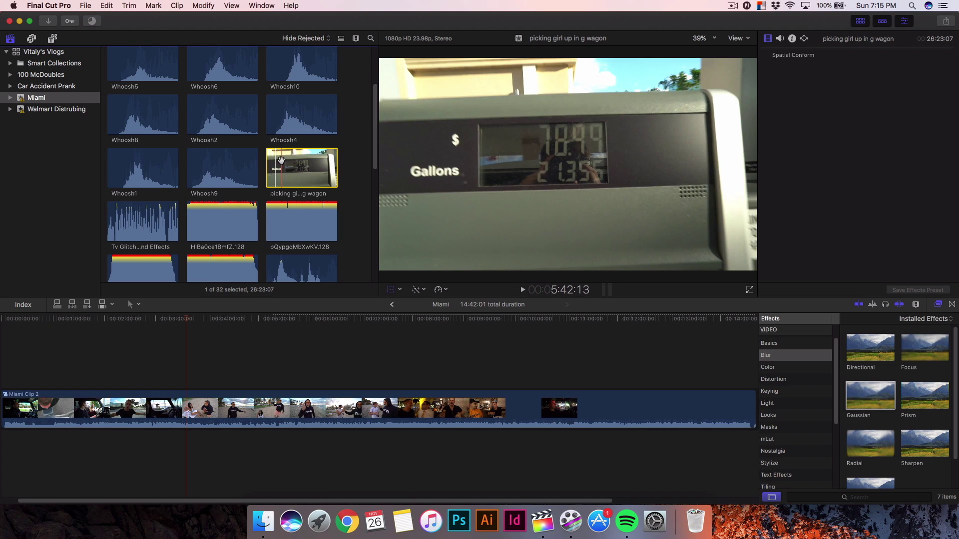
- Check the transcoding options for the picking girl up in g wagon clip and close them without transcoding
right_click(282, 160)
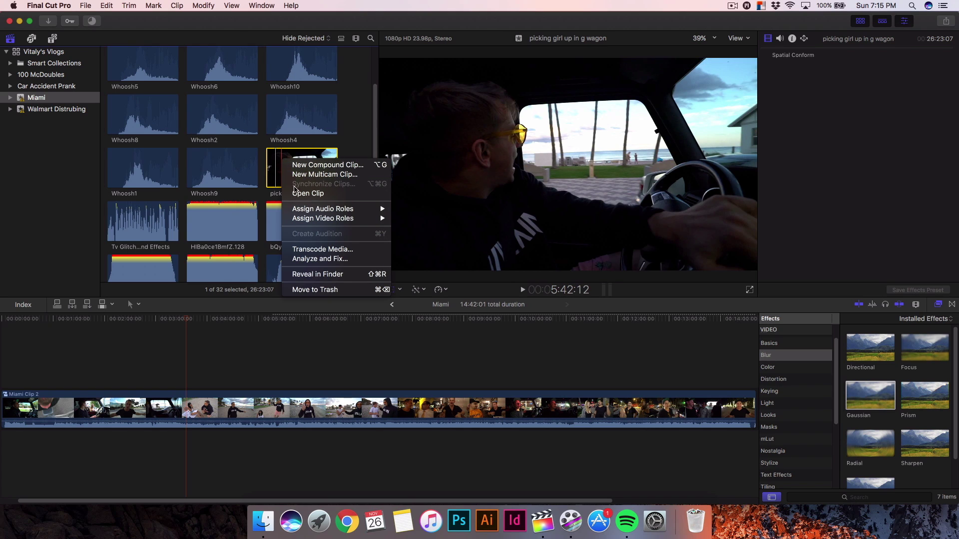
click(337, 249)
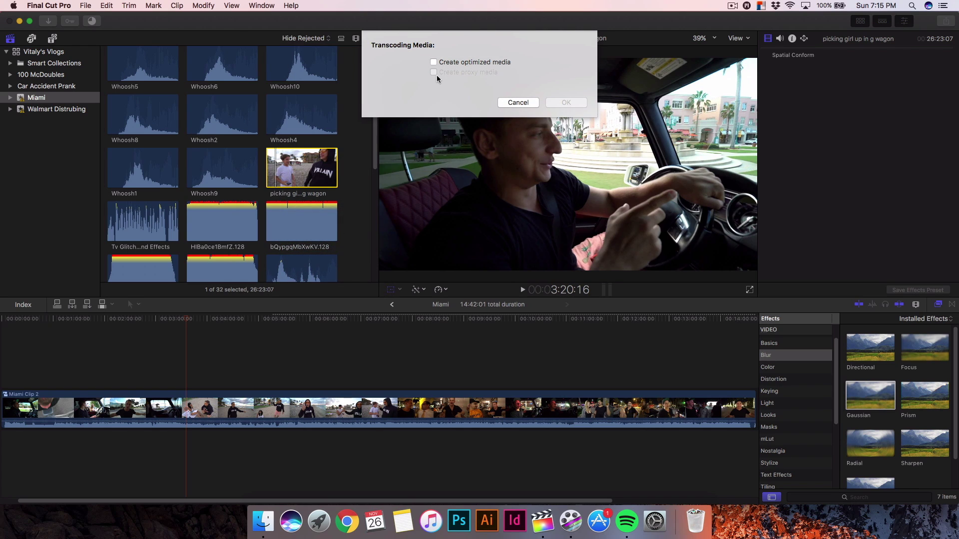
click(518, 102)
scroll(357, 158, up, 3)
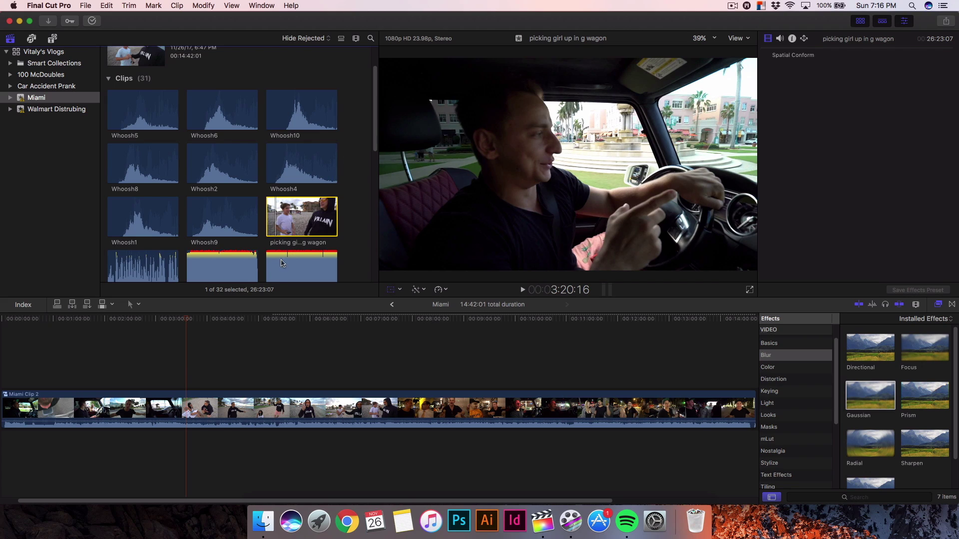
scroll(362, 213, up, 1)
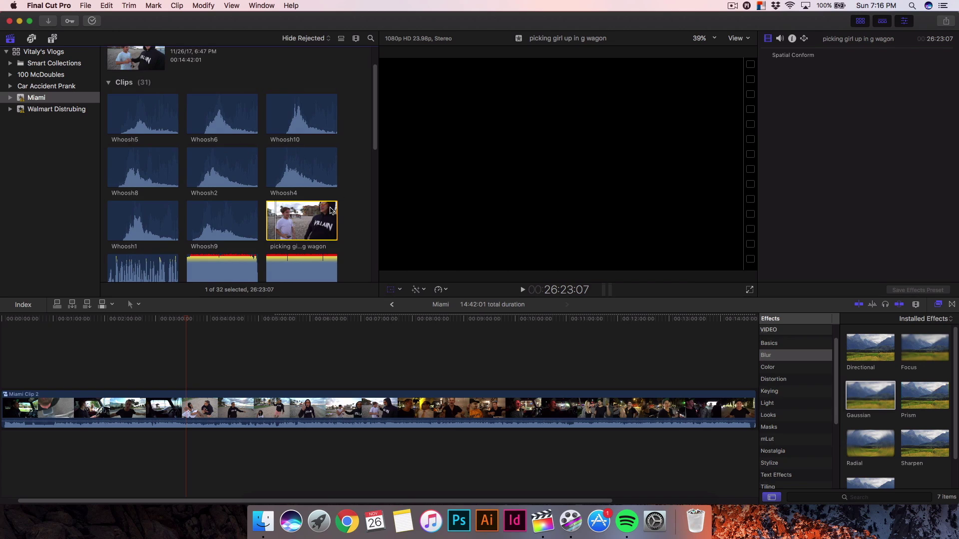
- Deselect the source clip and set the viewer's playback media to Optimized/Original
click(359, 219)
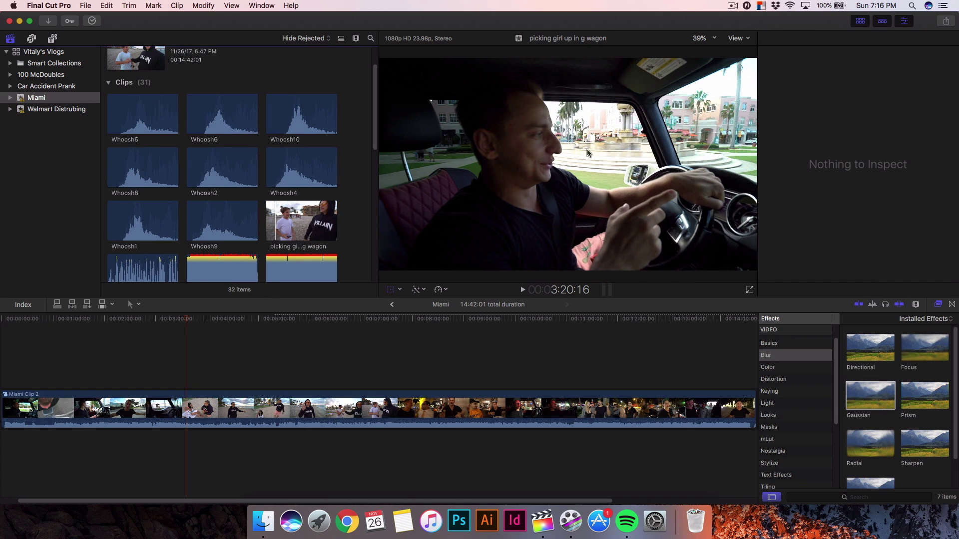
click(741, 38)
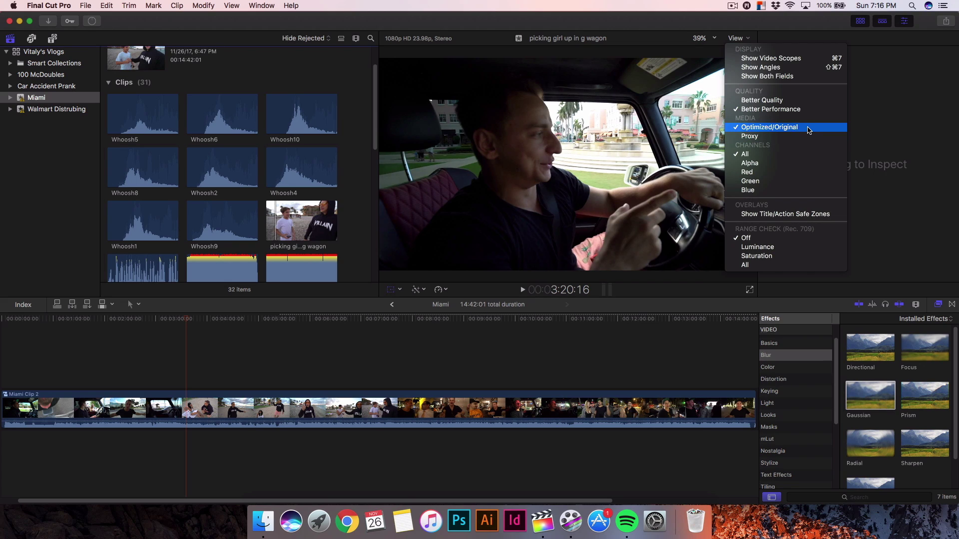
click(788, 128)
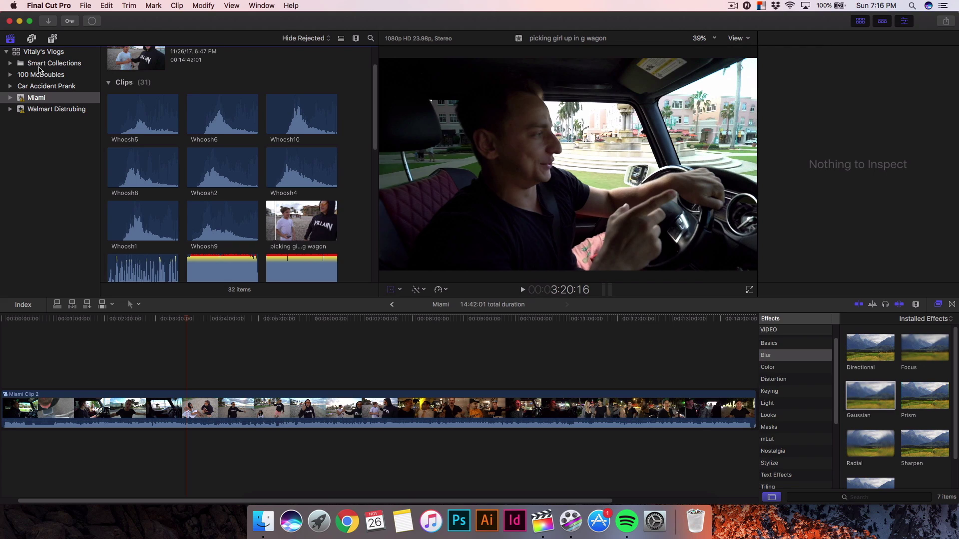
- Go back to the Walmart Distrubing event and open its Vlog Clip in the timeline
click(57, 110)
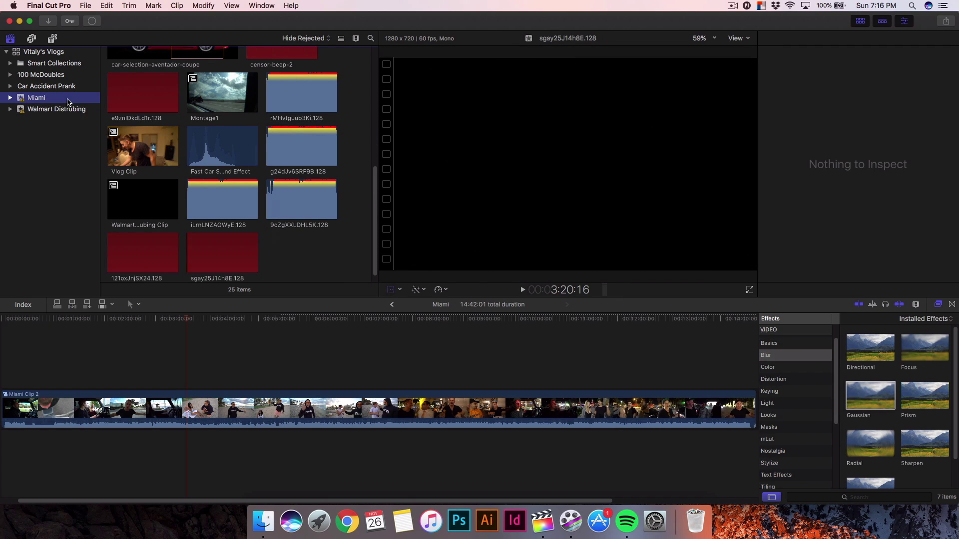
scroll(228, 178, up, 5)
scroll(220, 152, down, 3)
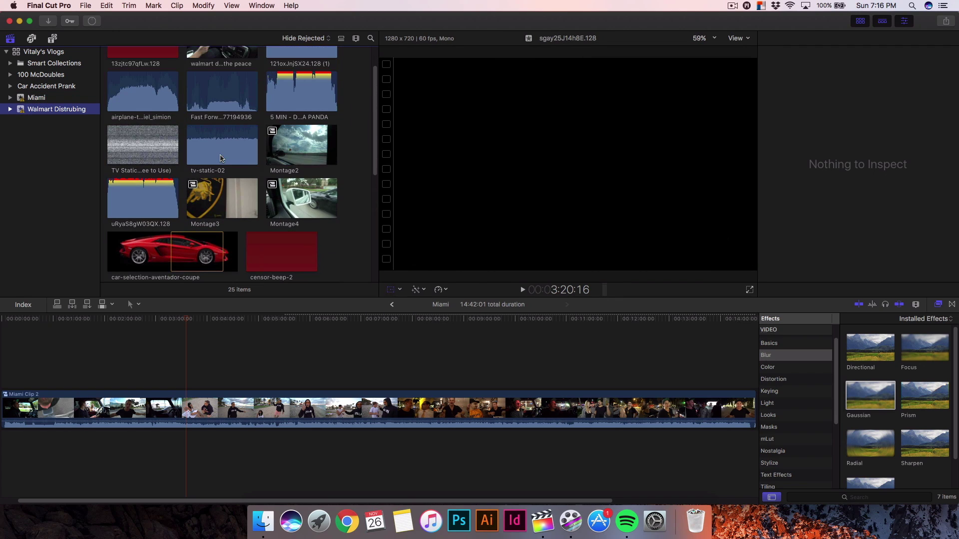
scroll(213, 126, down, 3)
double_click(143, 178)
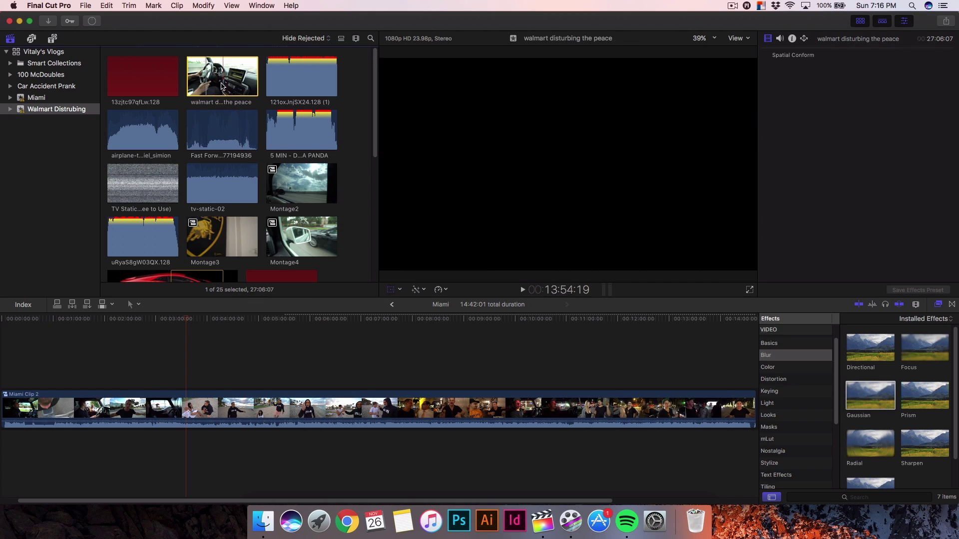
- Play back the Lower Third 1 title from its start, stop once its text is shown, and scrub ahead to 56:12
click(444, 320)
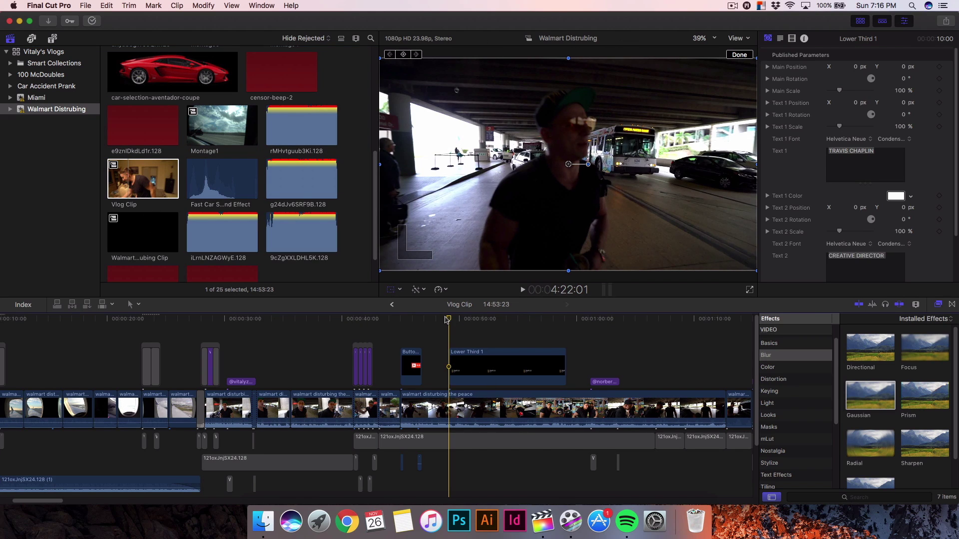
key(space)
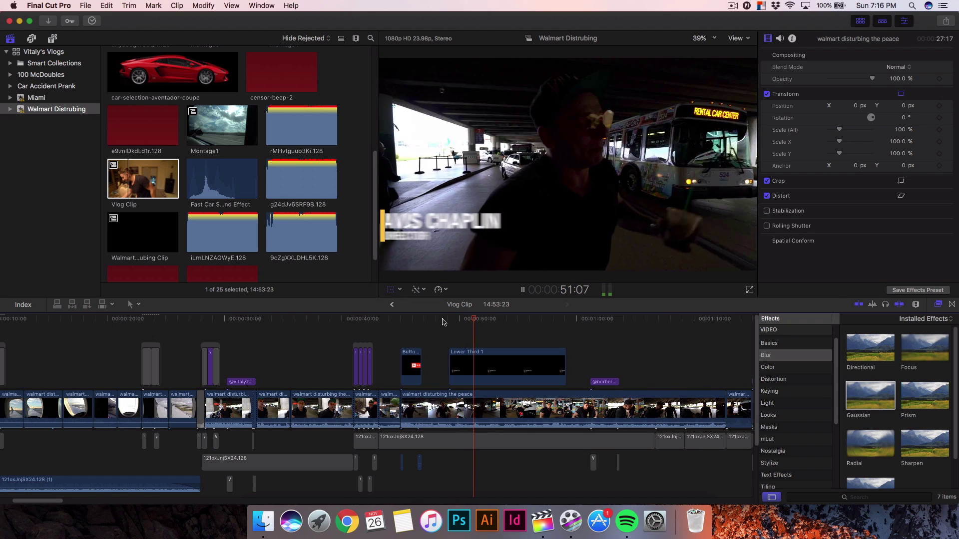
click(459, 239)
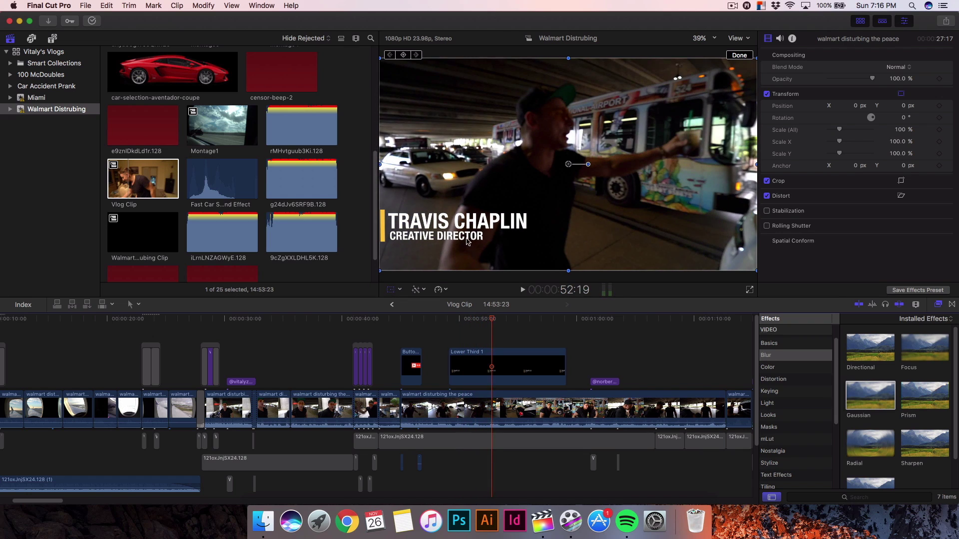
click(860, 21)
click(860, 21)
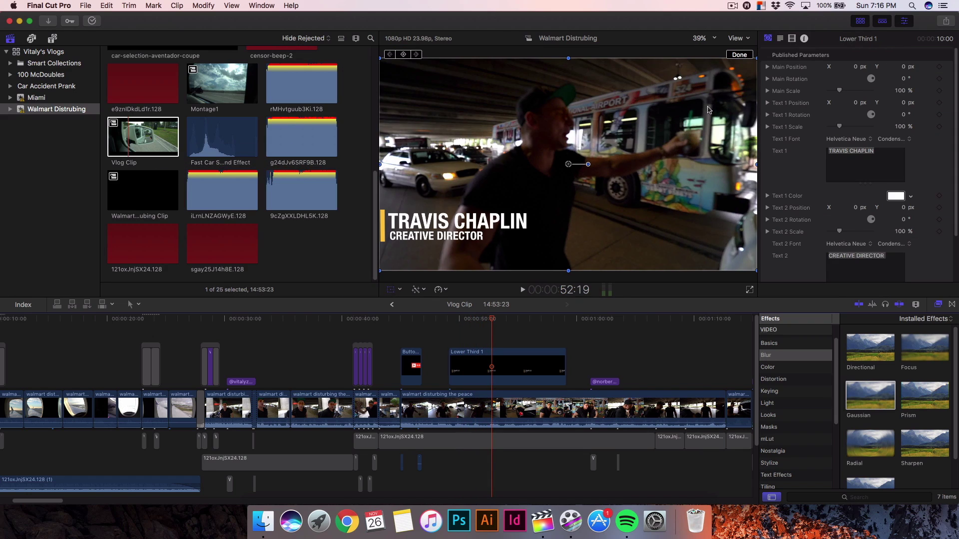
drag(502, 317, 536, 317)
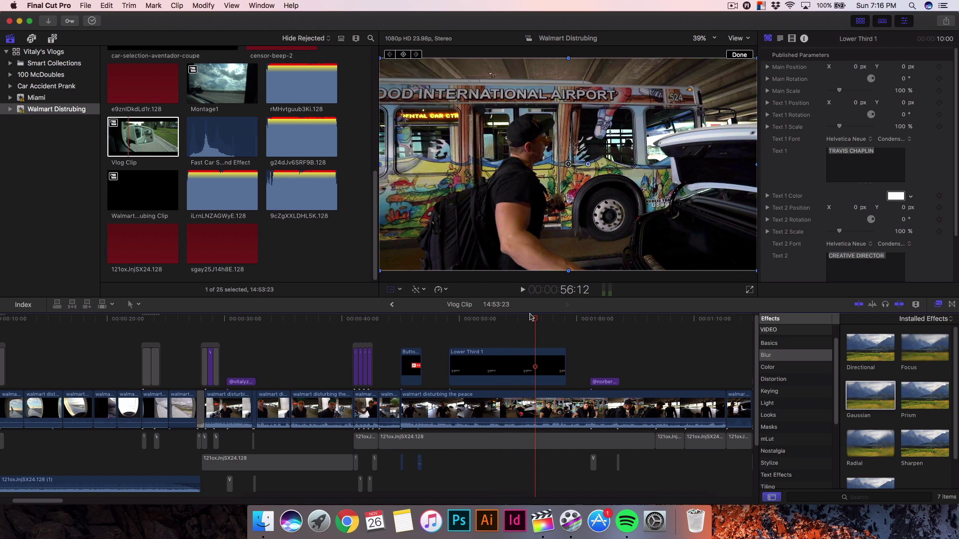